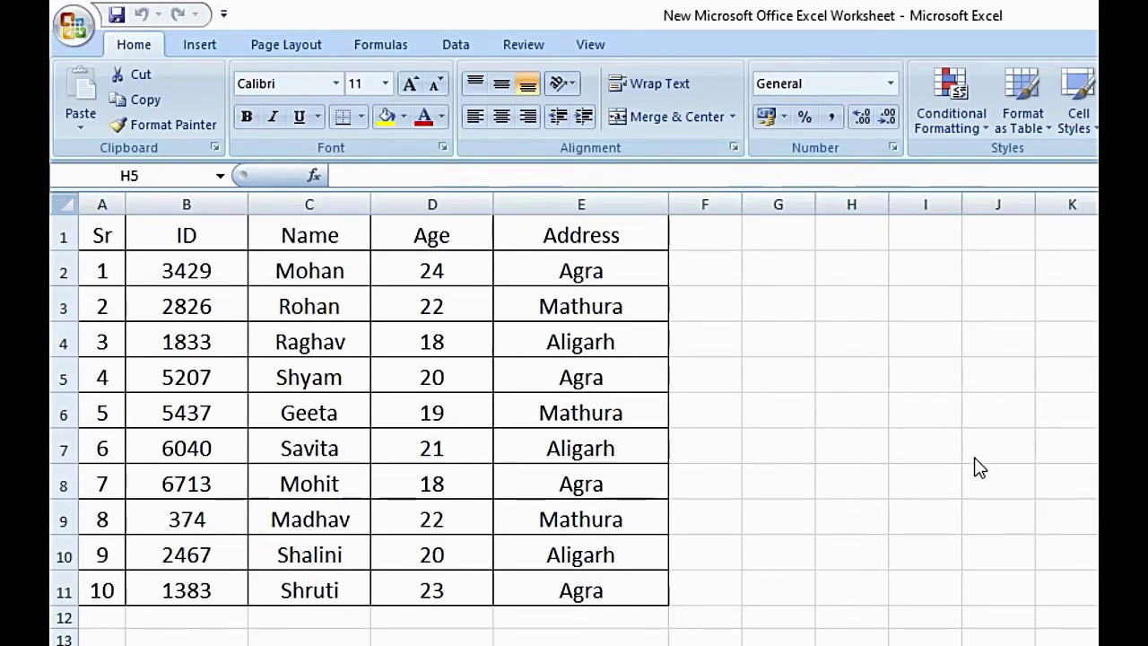
Enter 111 in cell H5 and Mohan in H6
left_click(800, 526)
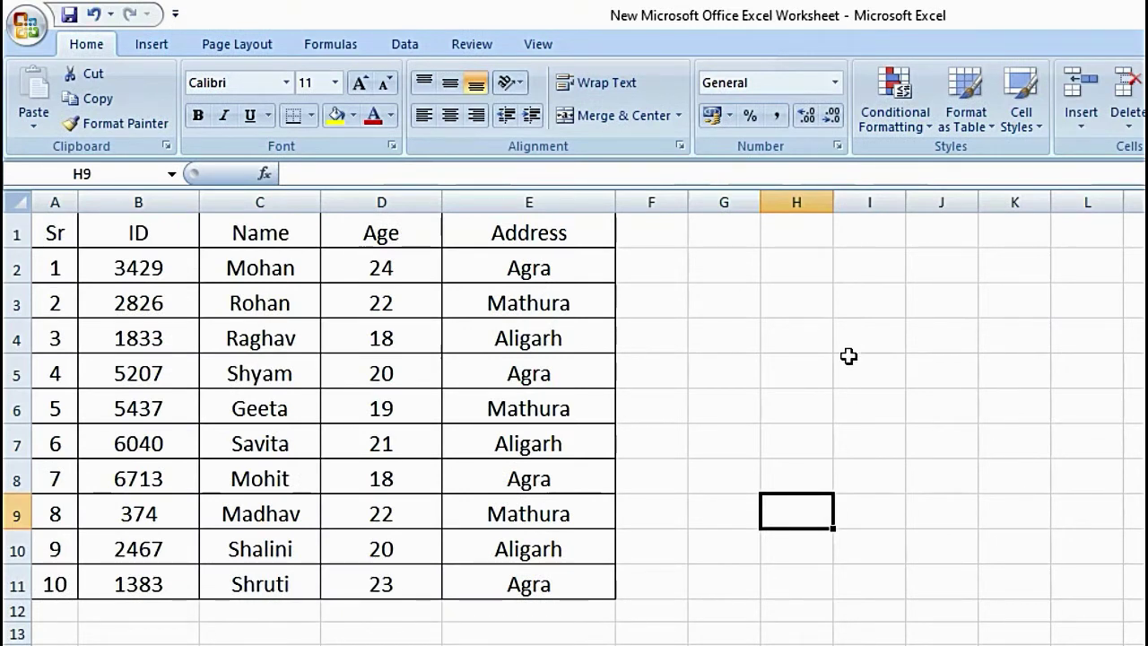
left_click(792, 365)
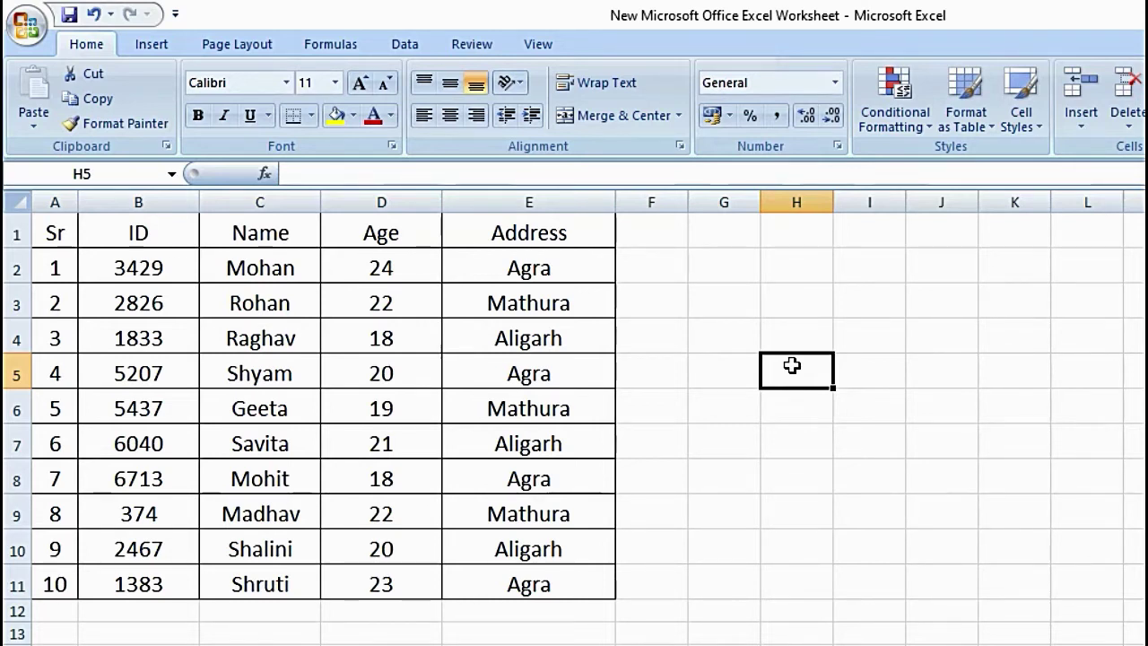
type("111")
key("Return")
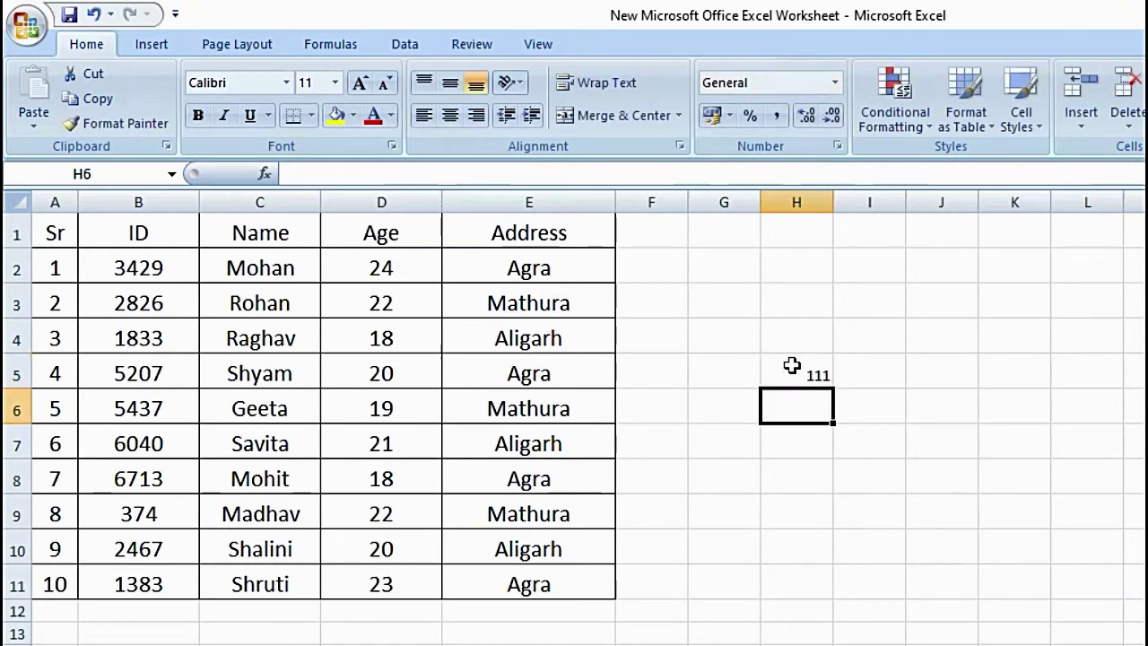
type("Moham")
key("BackSpace")
type("n")
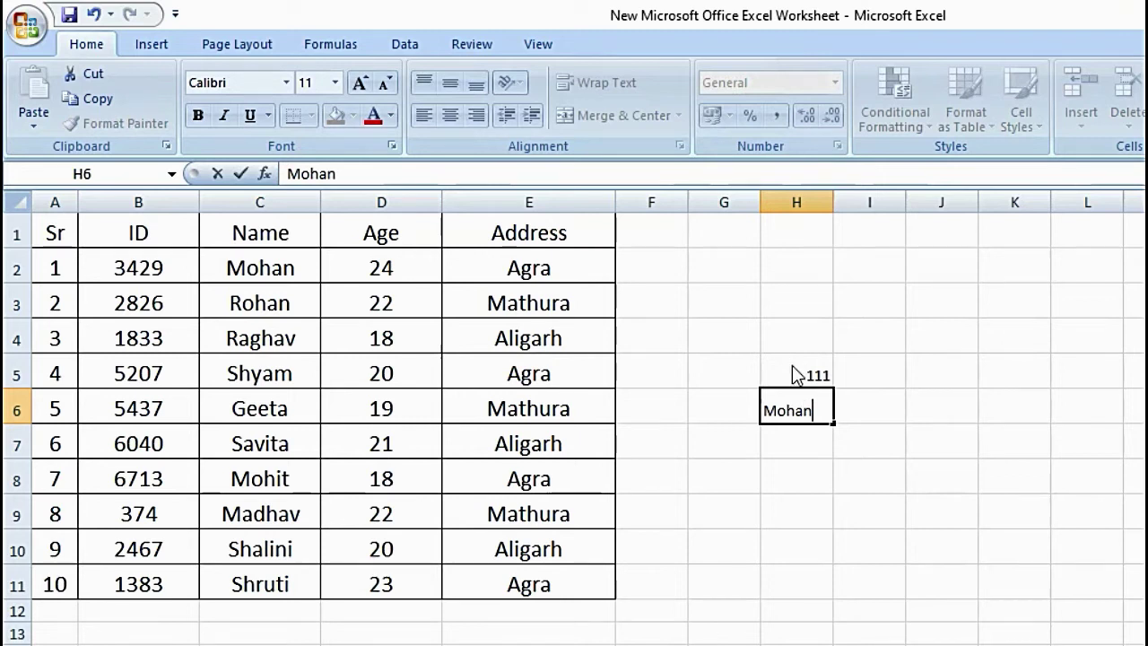
left_click(844, 475)
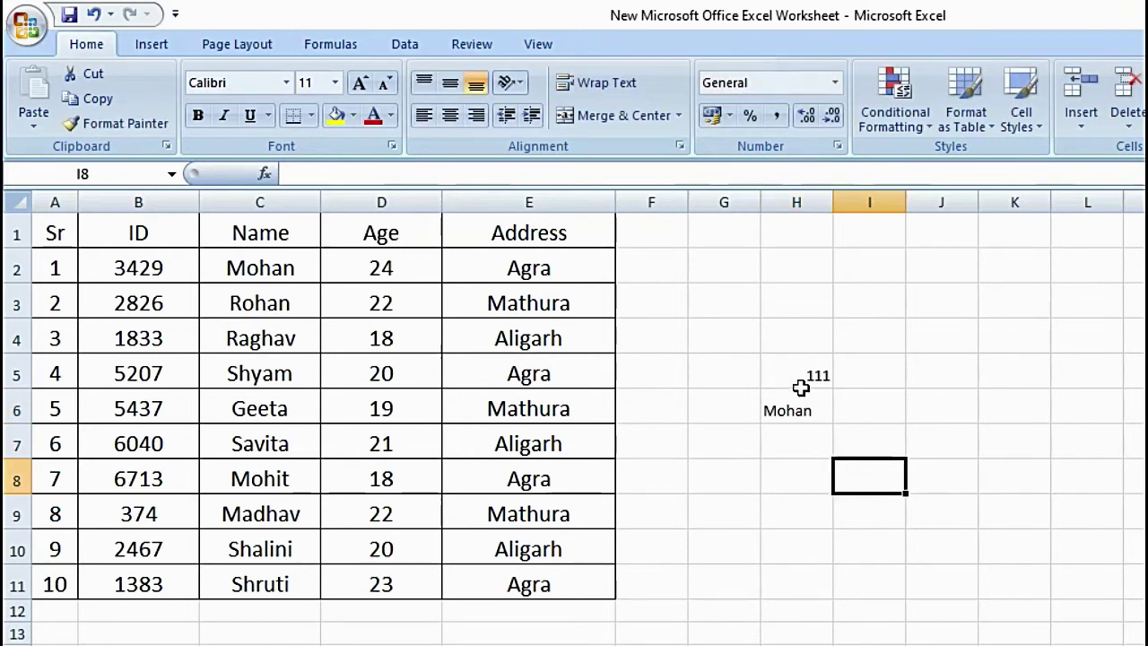
left_click(797, 549)
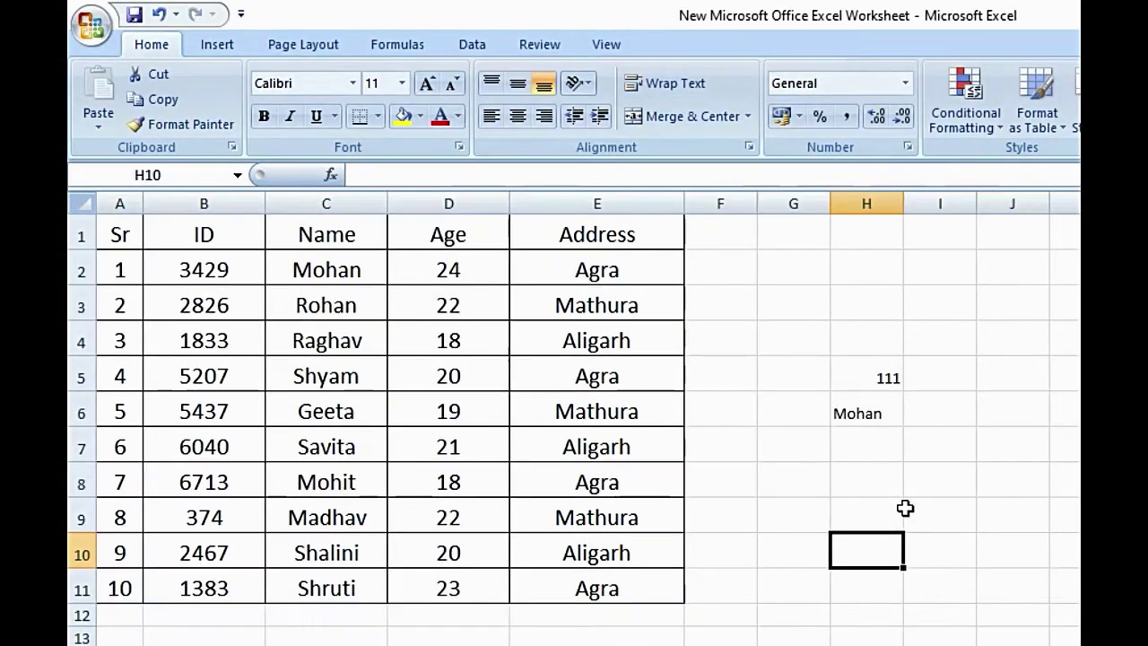
Make 111 in H5 bold, italic and underlined in Algerian size 20
left_click(855, 379)
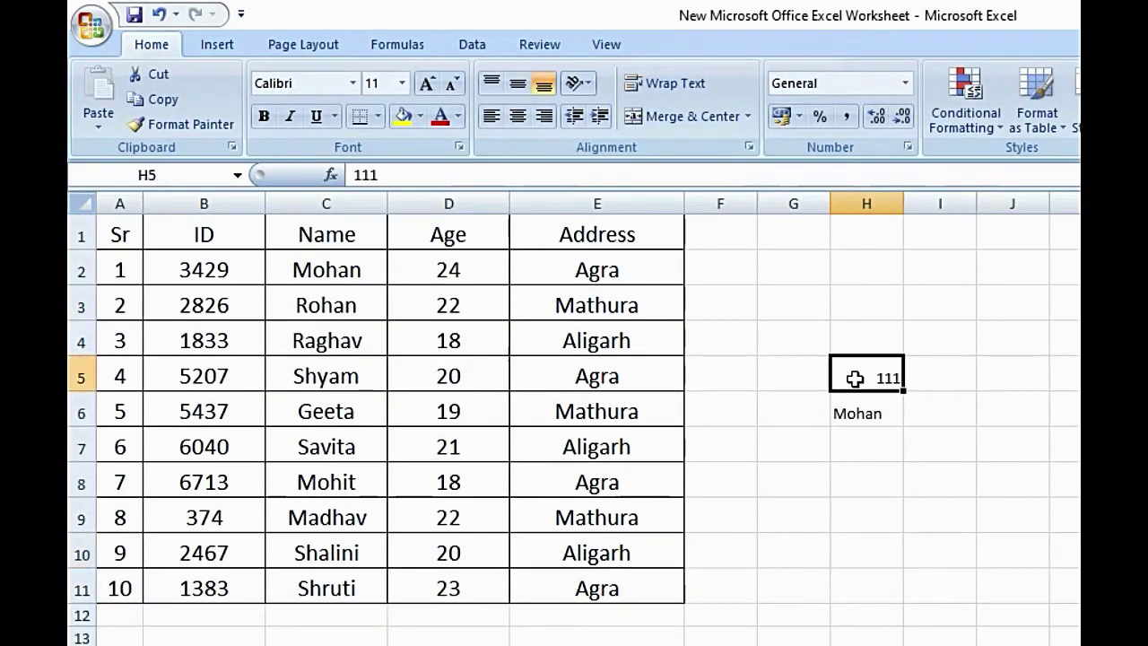
left_click(265, 119)
left_click(296, 120)
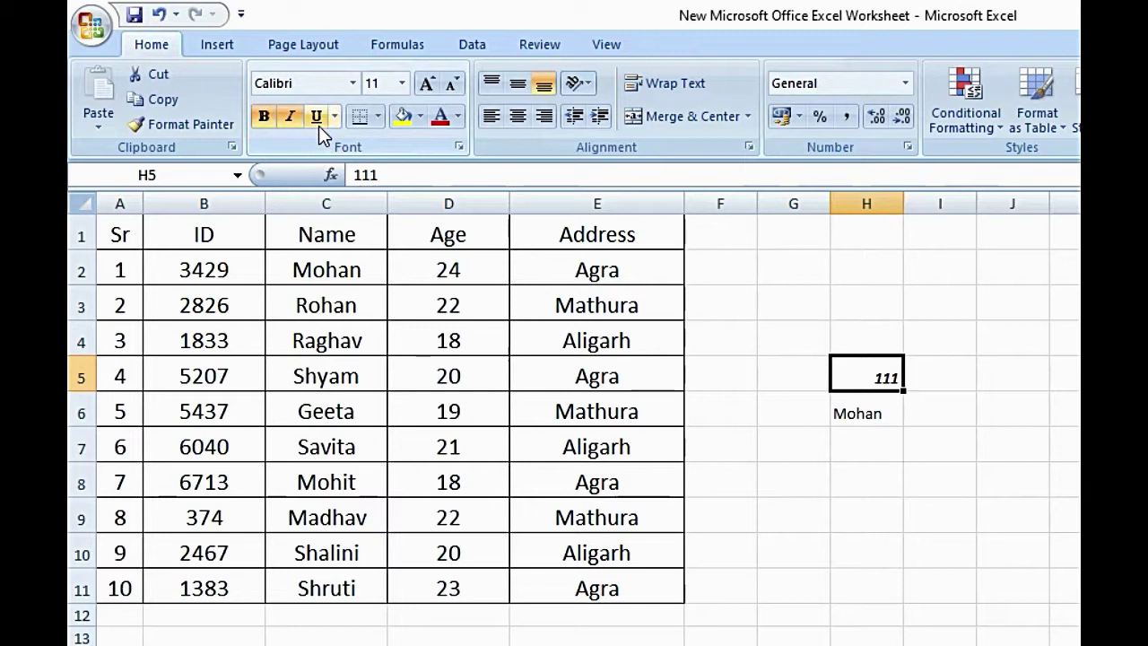
left_click(319, 118)
left_click(353, 82)
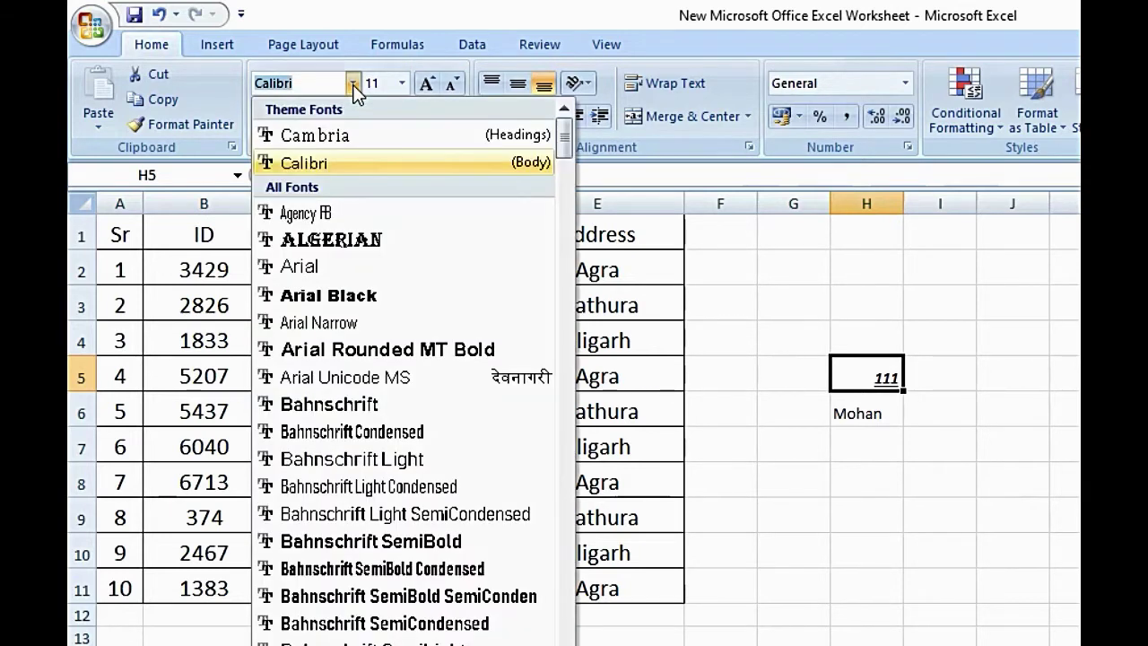
left_click(359, 239)
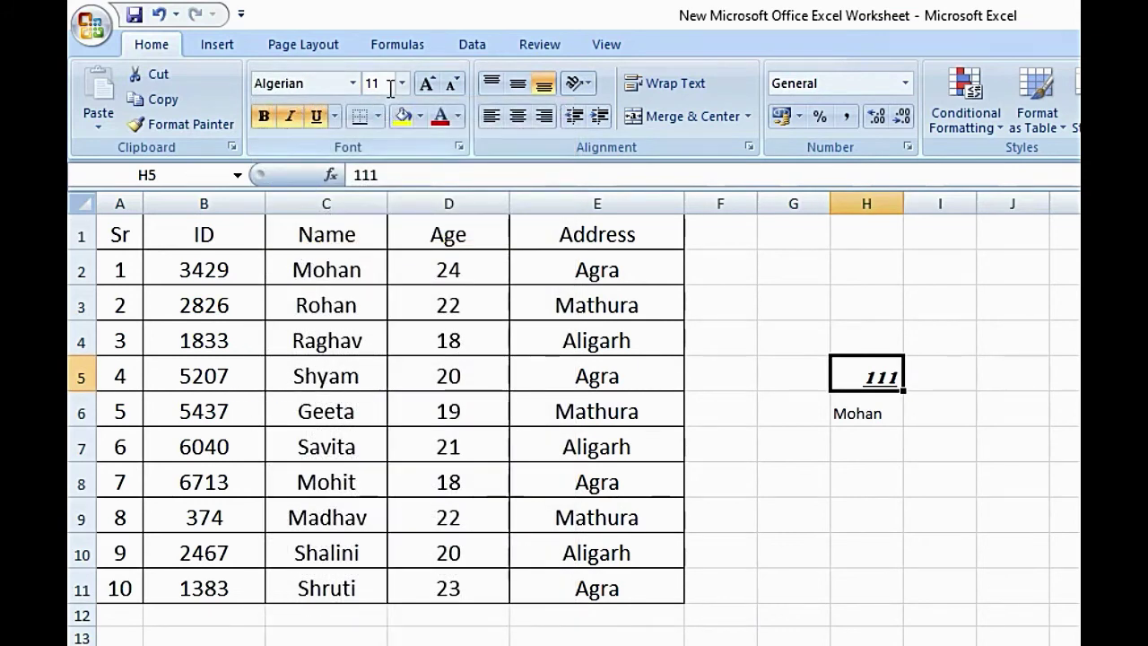
left_click(401, 83)
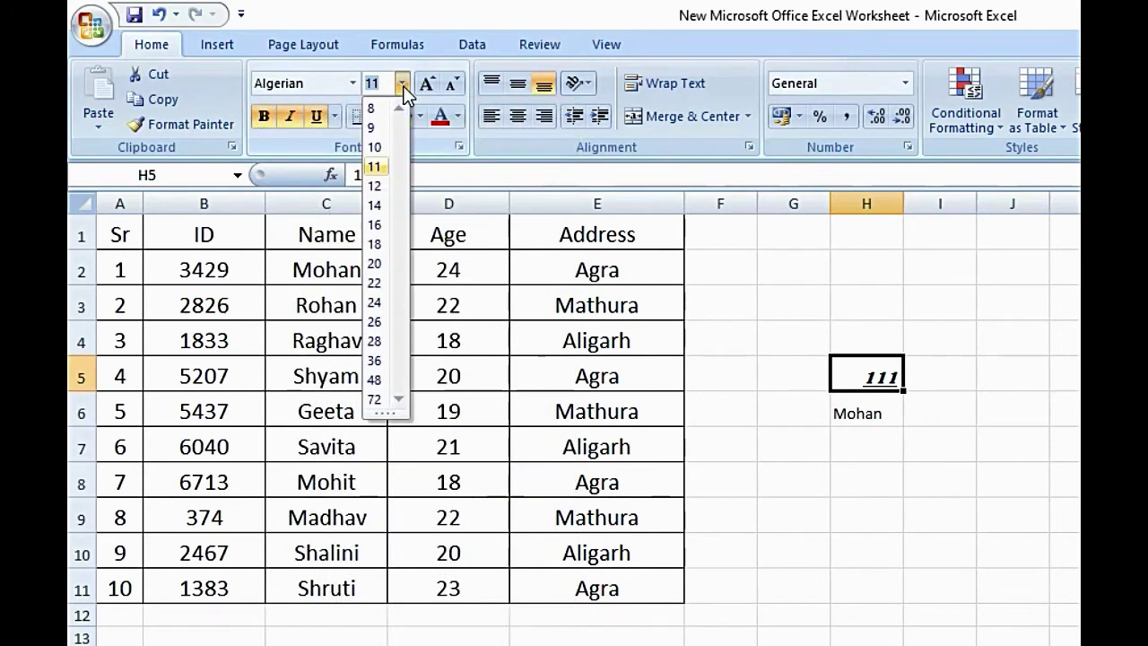
left_click(374, 264)
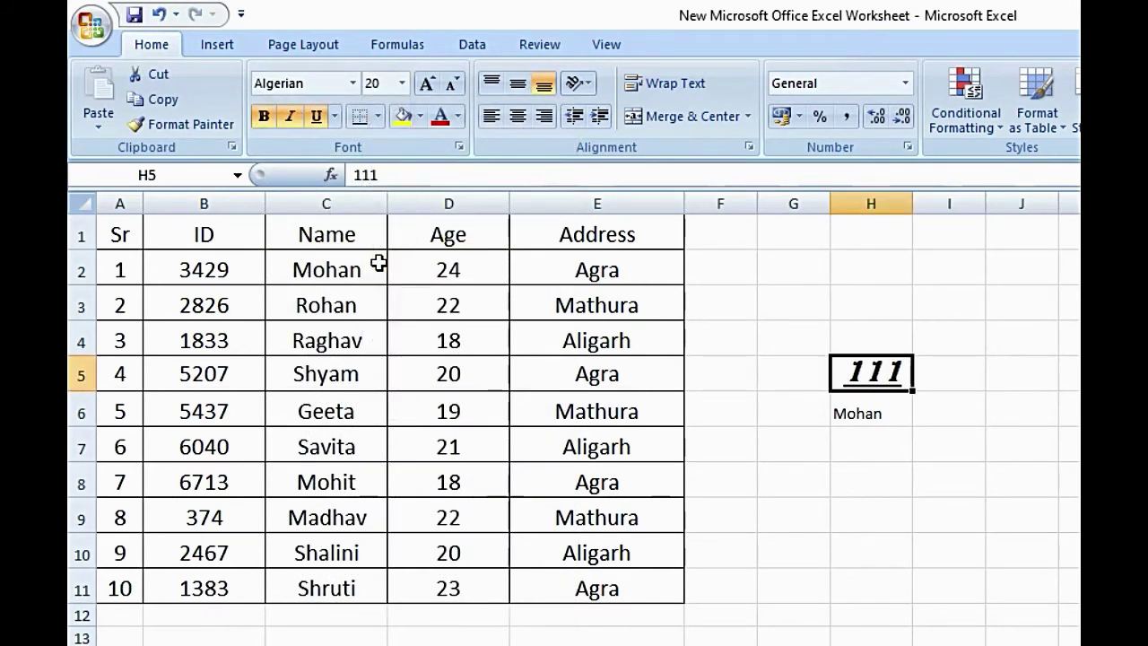
Give H5 a yellow fill and red text
left_click(400, 120)
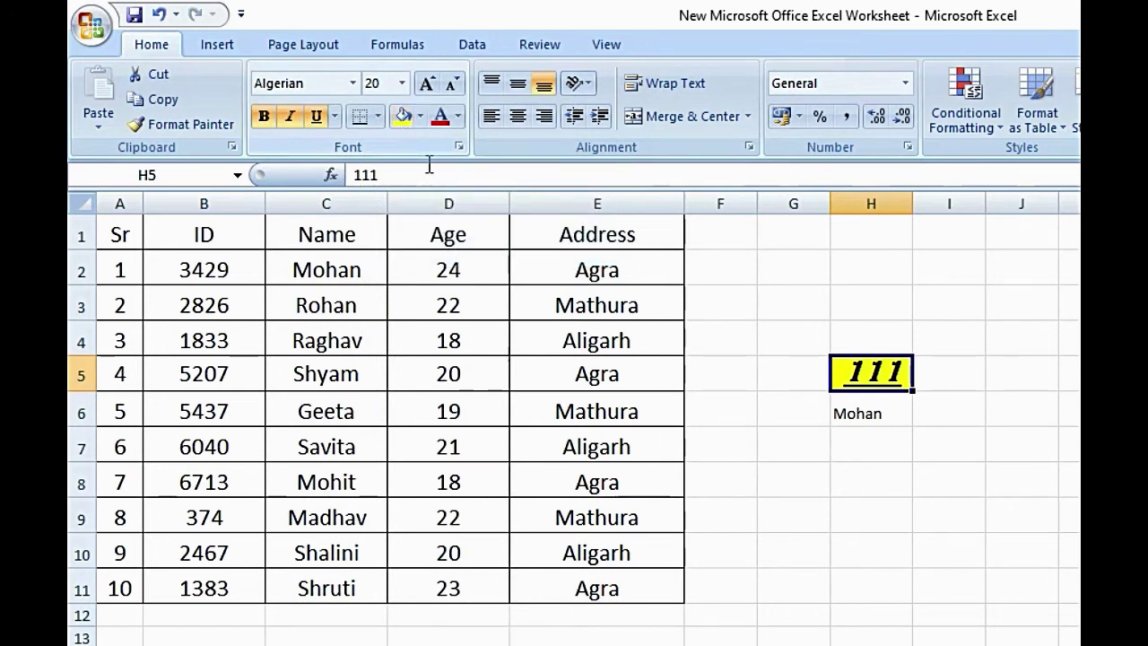
left_click(441, 121)
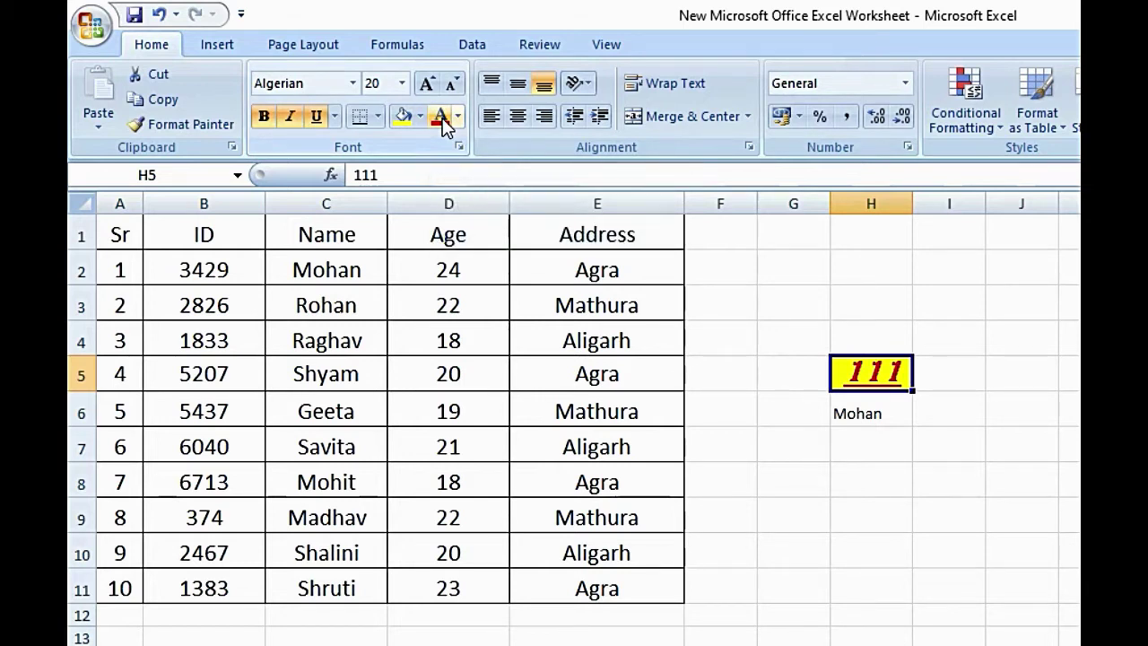
left_click(860, 414)
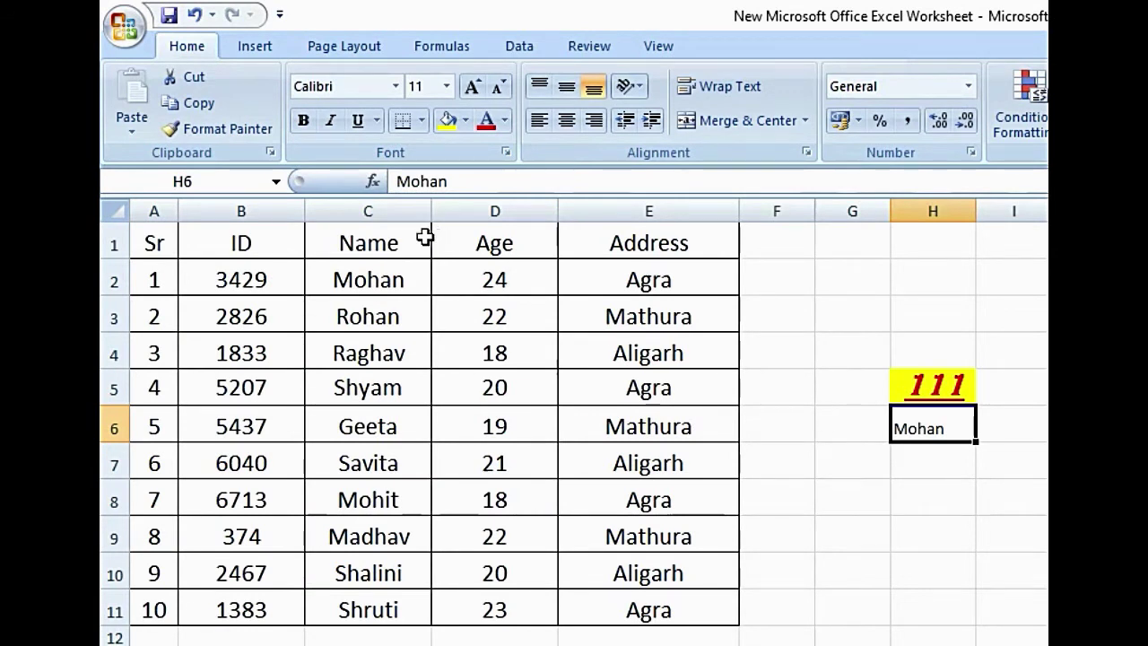
Make Mohan in H6 bold, italic and underlined in Arial Black size 24
left_click(305, 121)
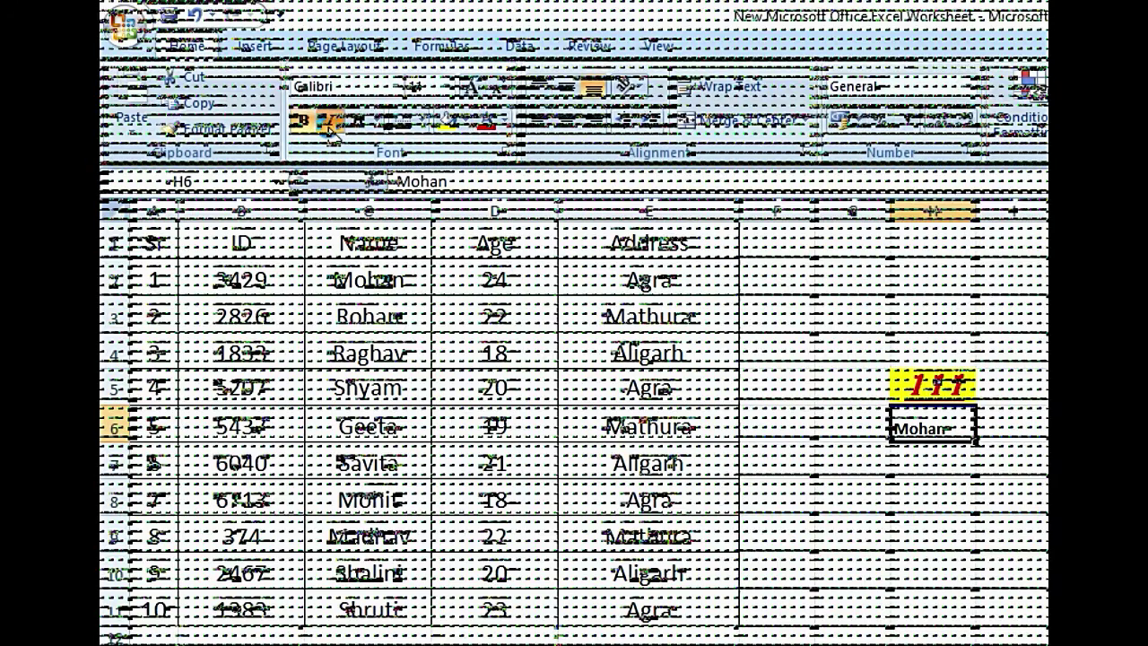
left_click(331, 127)
left_click(356, 122)
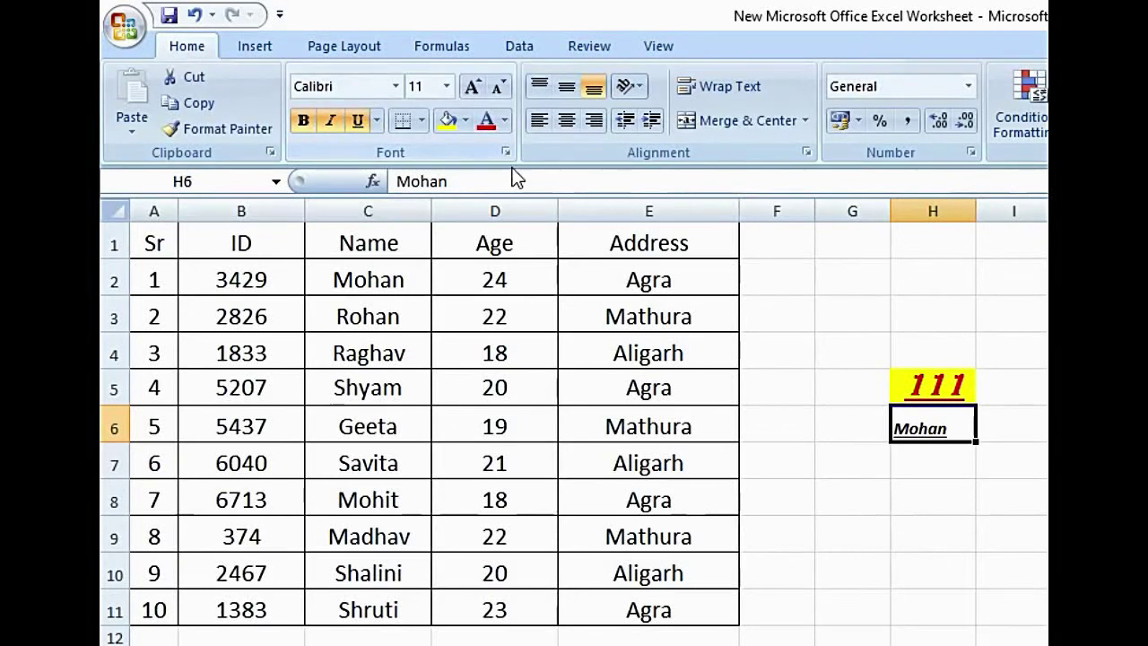
left_click(395, 86)
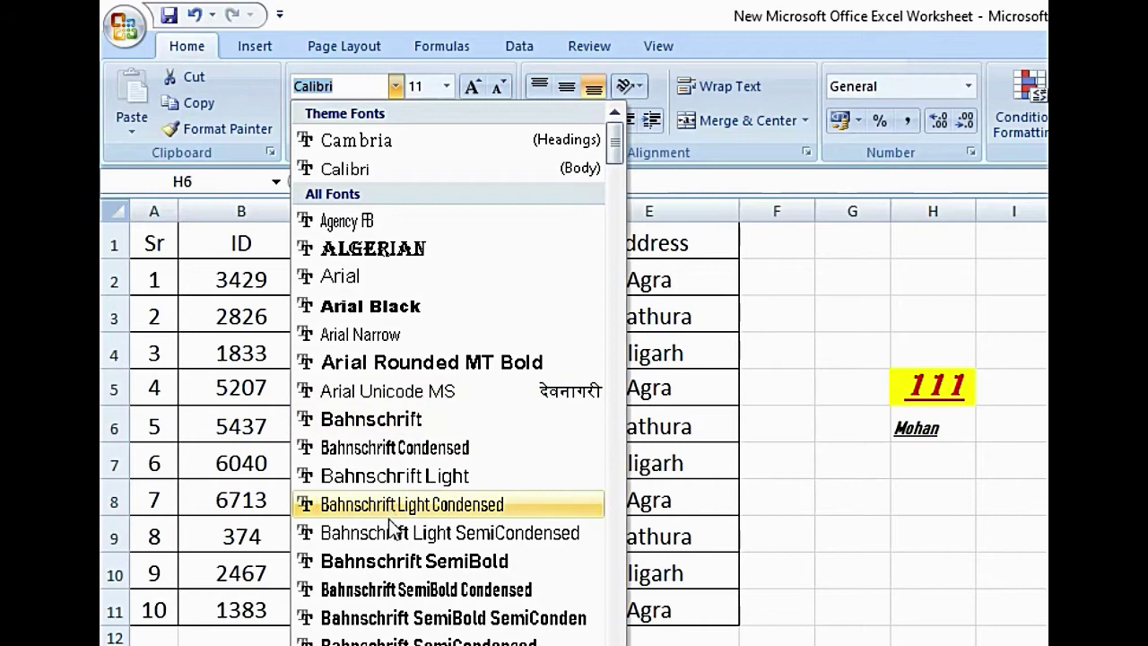
left_click(347, 309)
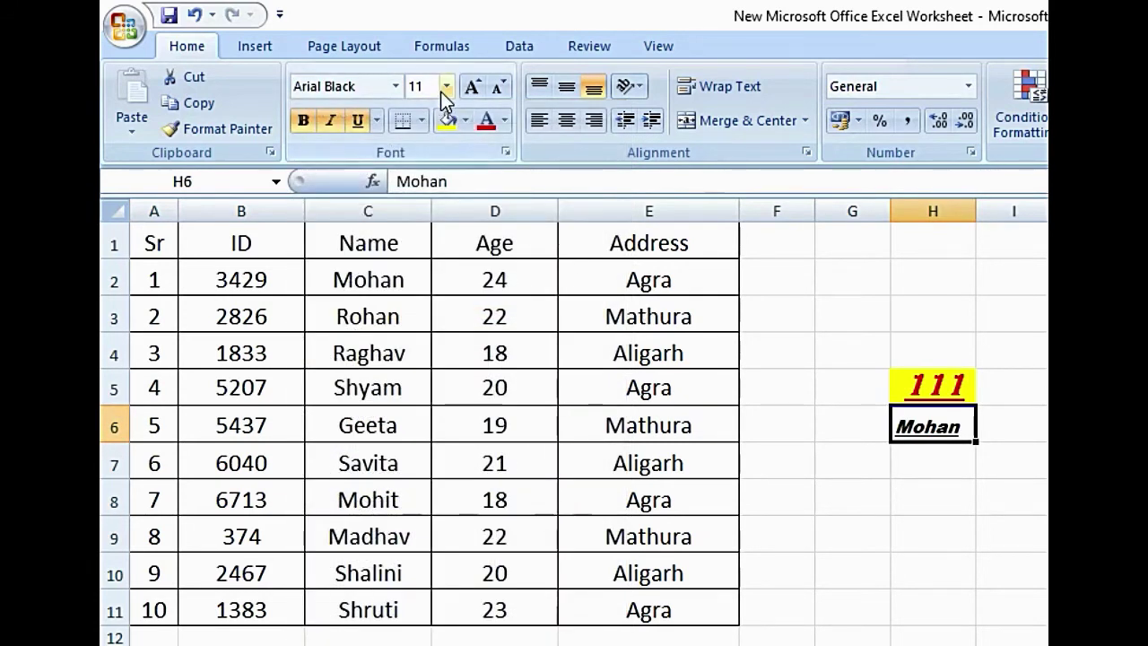
left_click(444, 90)
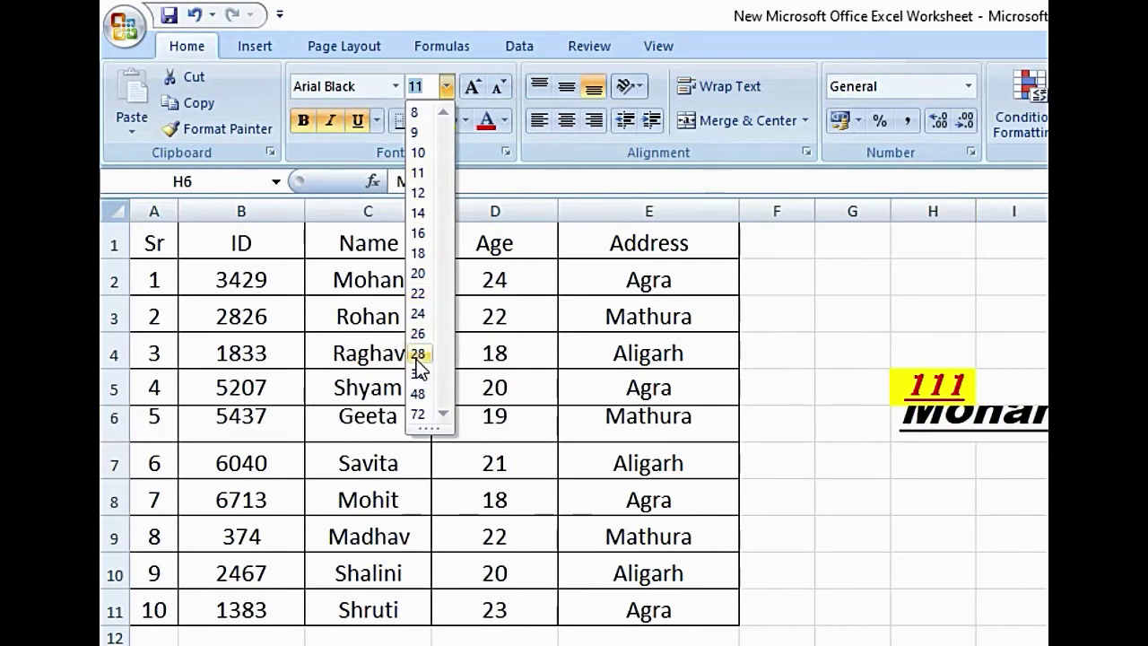
left_click(417, 313)
Widen column H, give H6 a red fill with green text, and heighten row 6
left_click_drag(976, 211, 1103, 215)
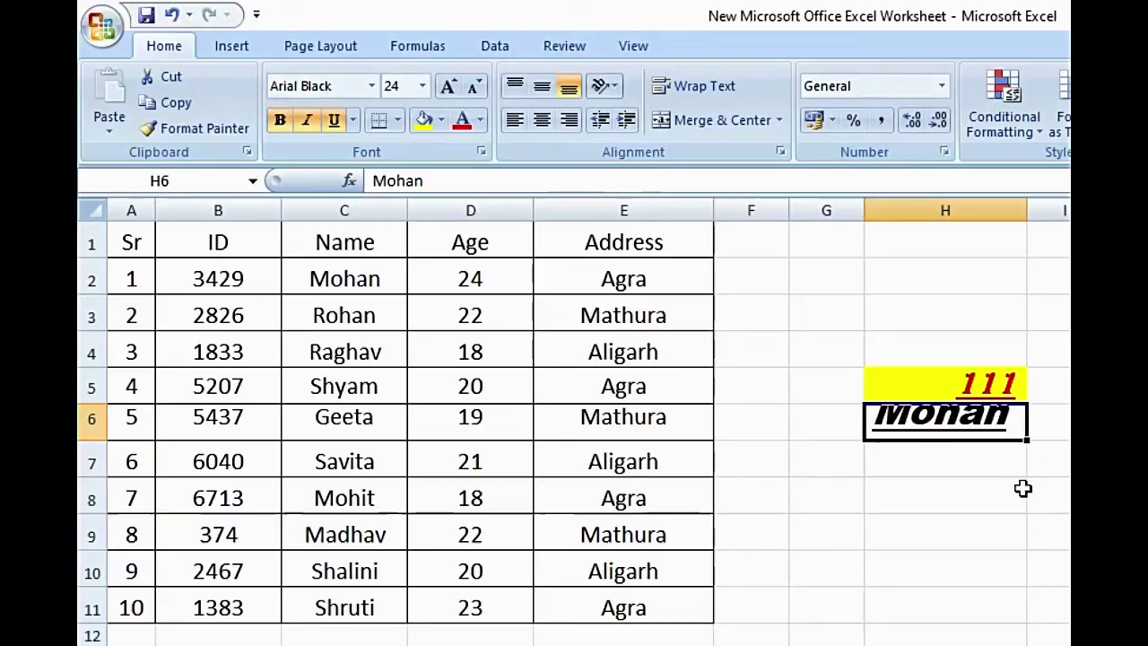
left_click(440, 120)
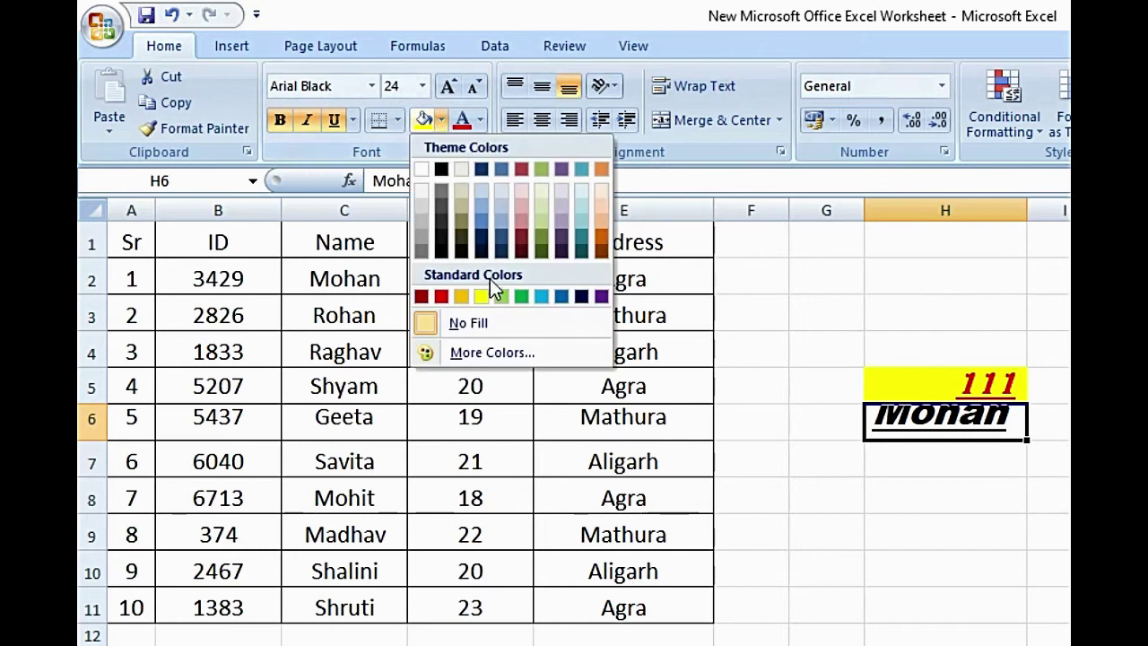
left_click(440, 297)
left_click(481, 120)
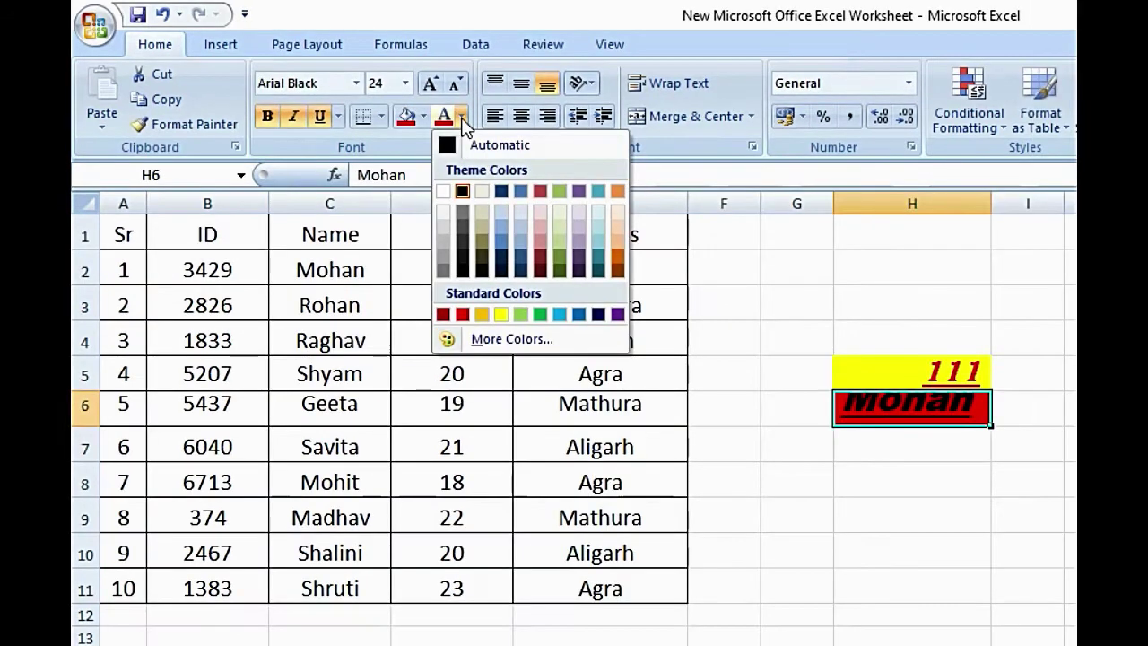
left_click(541, 314)
left_click(902, 432)
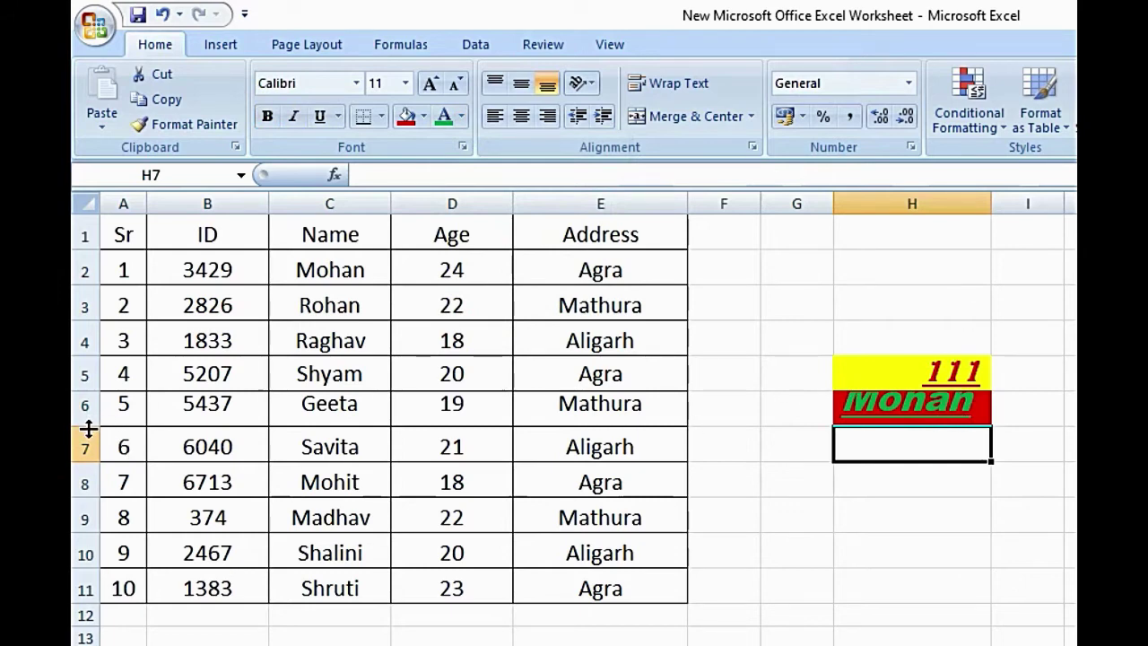
left_click_drag(98, 425, 94, 441)
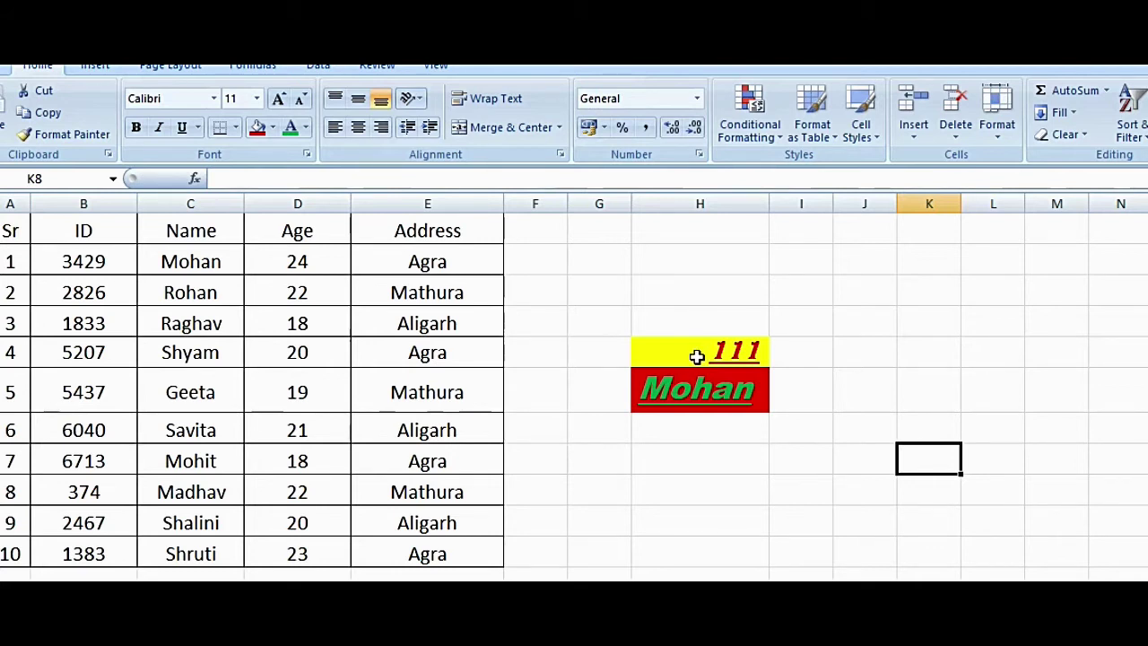
Use Format Painter to copy H5's style to K5, then enter 222 there
left_click(697, 356)
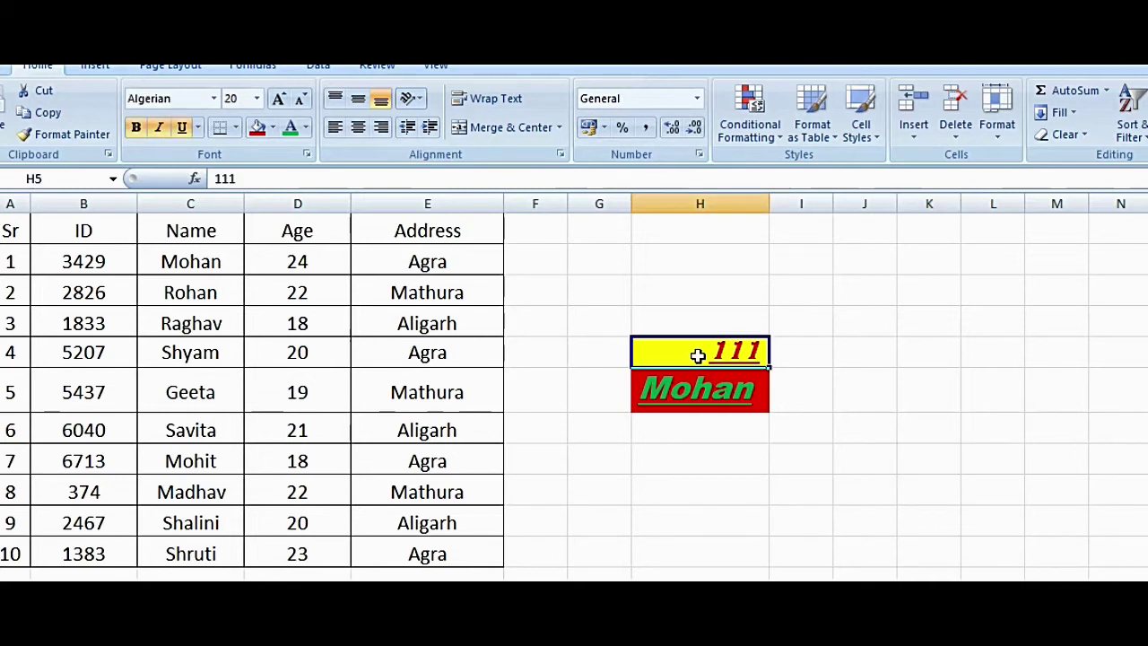
left_click(63, 136)
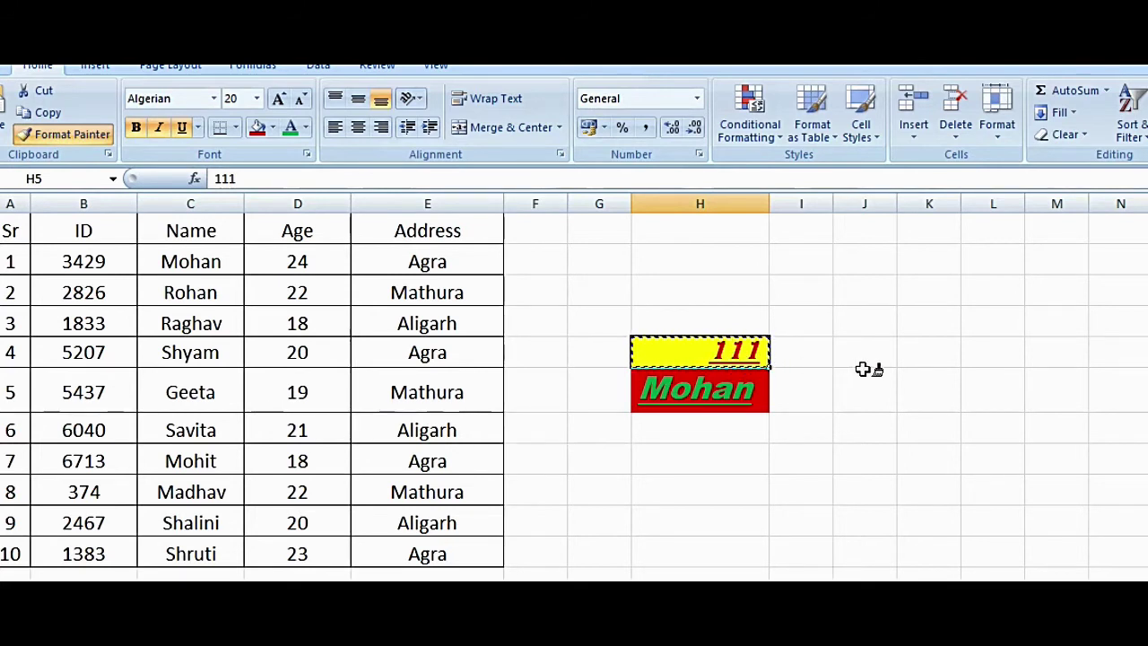
left_click(929, 353)
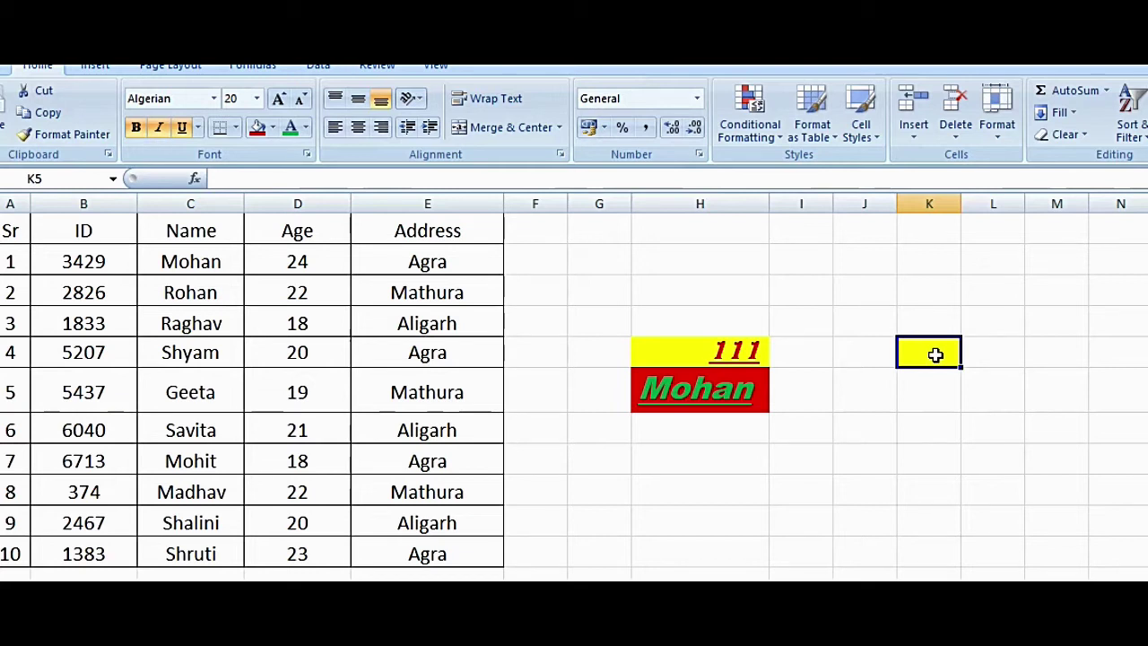
type("222")
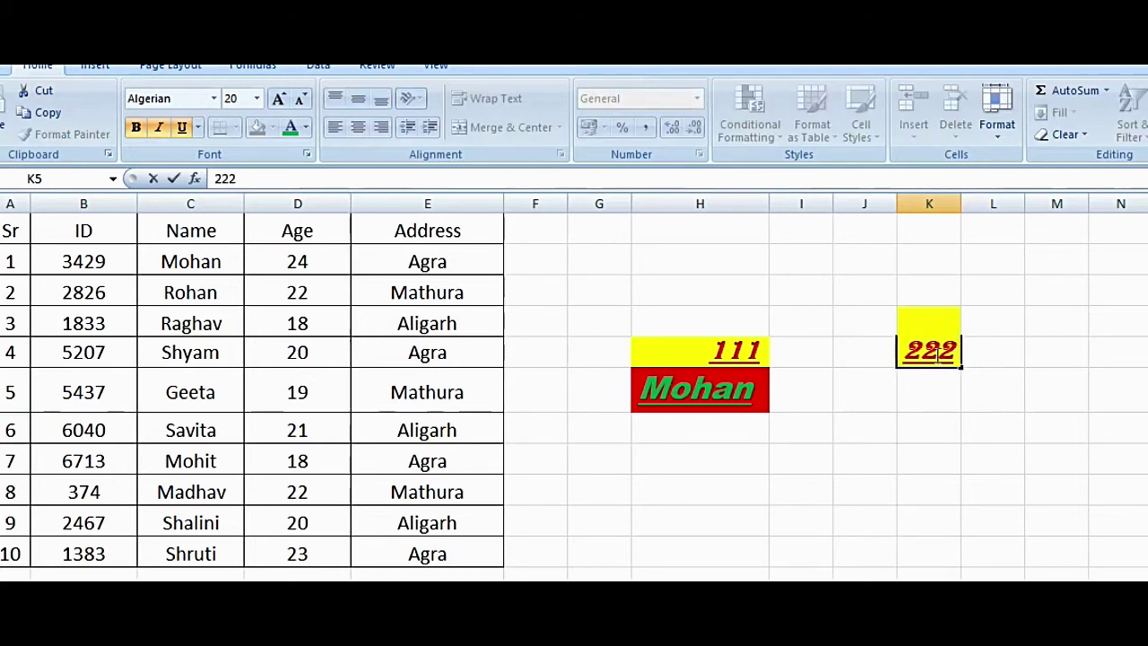
left_click(941, 390)
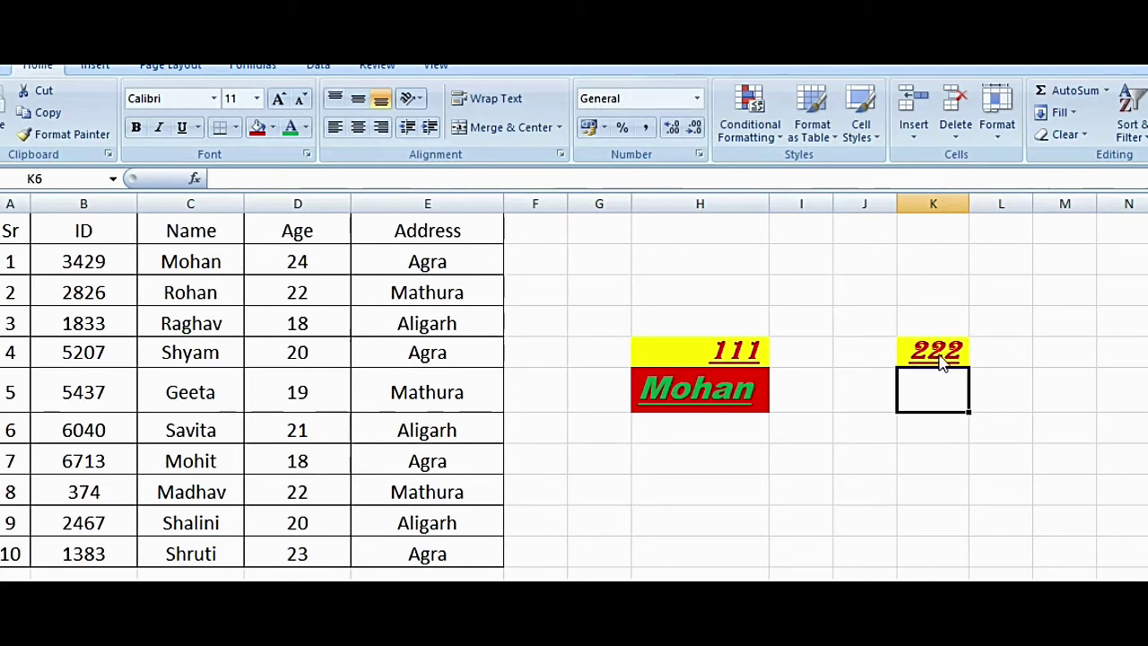
left_click(691, 571)
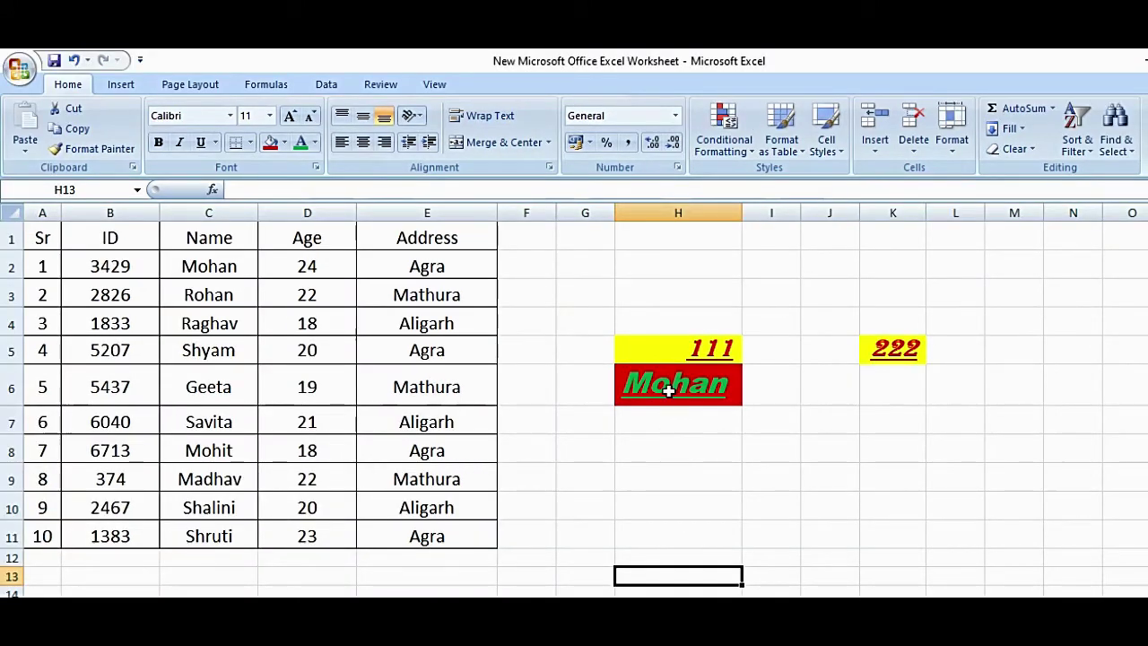
Paint the Mohan cell's formatting onto K8, enter Ram, and widen column K
left_click(668, 391)
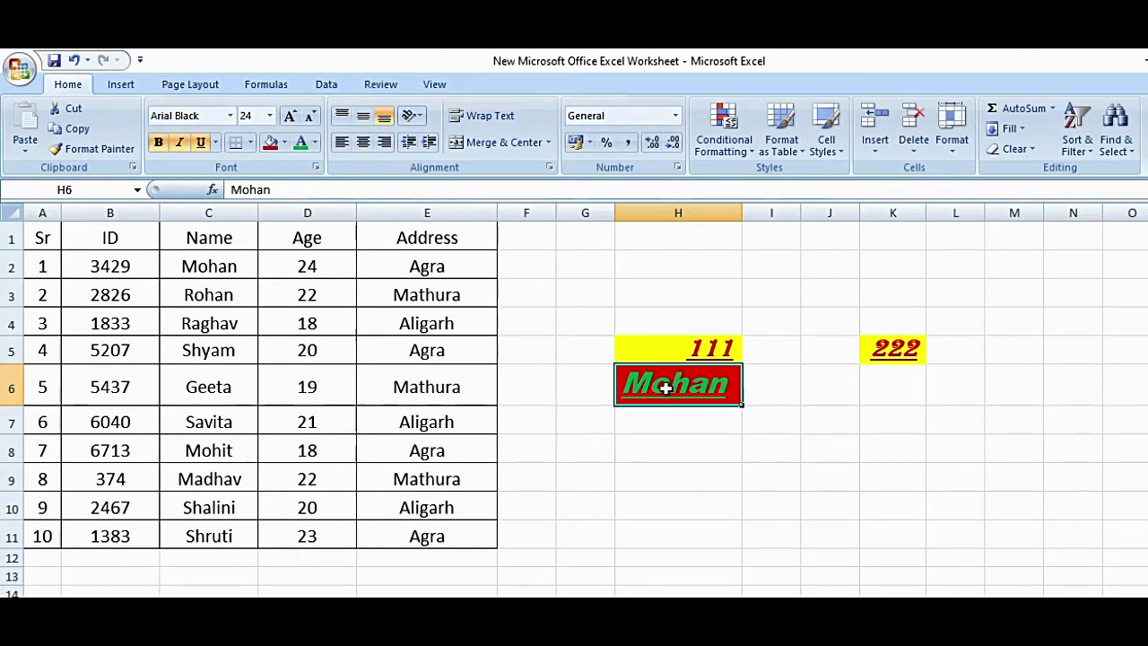
left_click(95, 151)
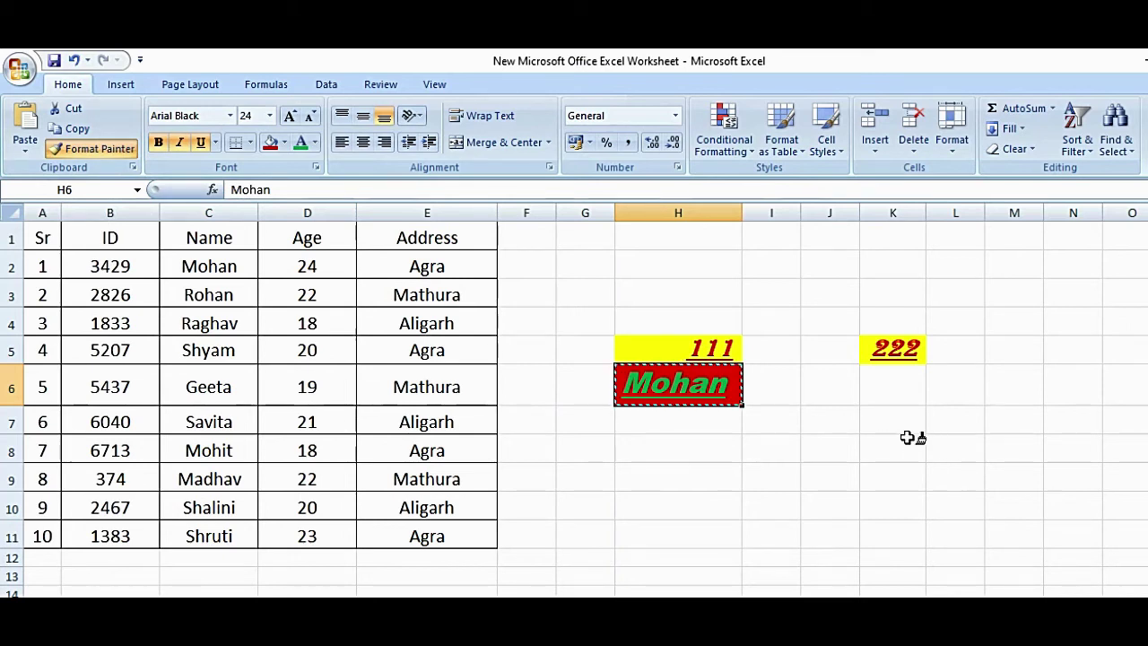
left_click(890, 451)
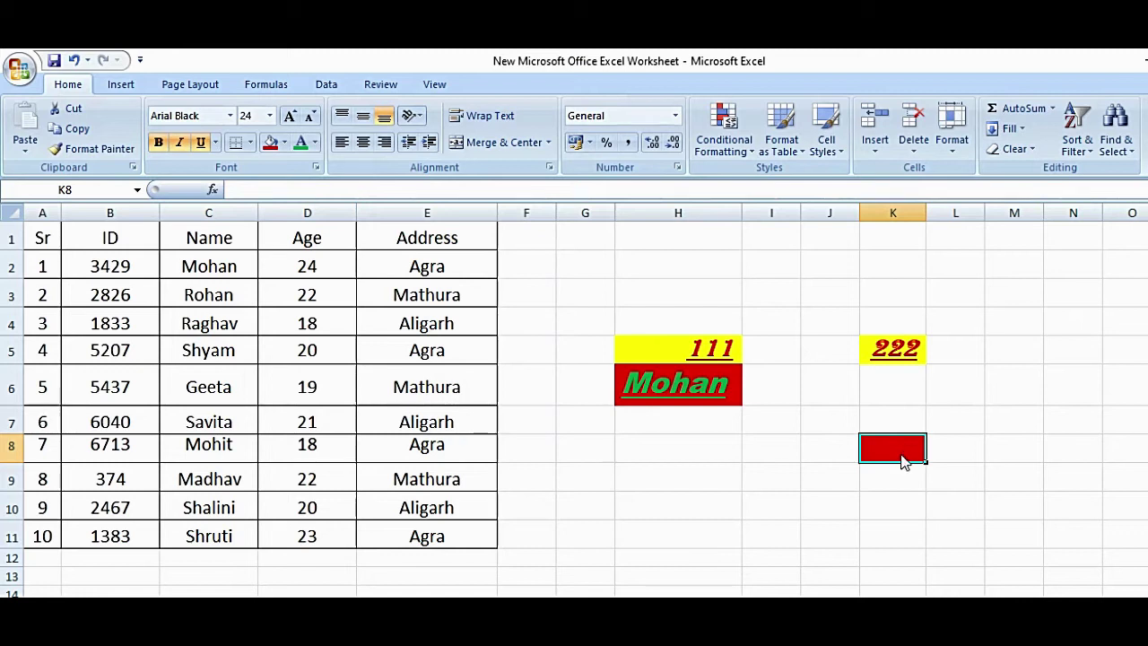
type("Ram")
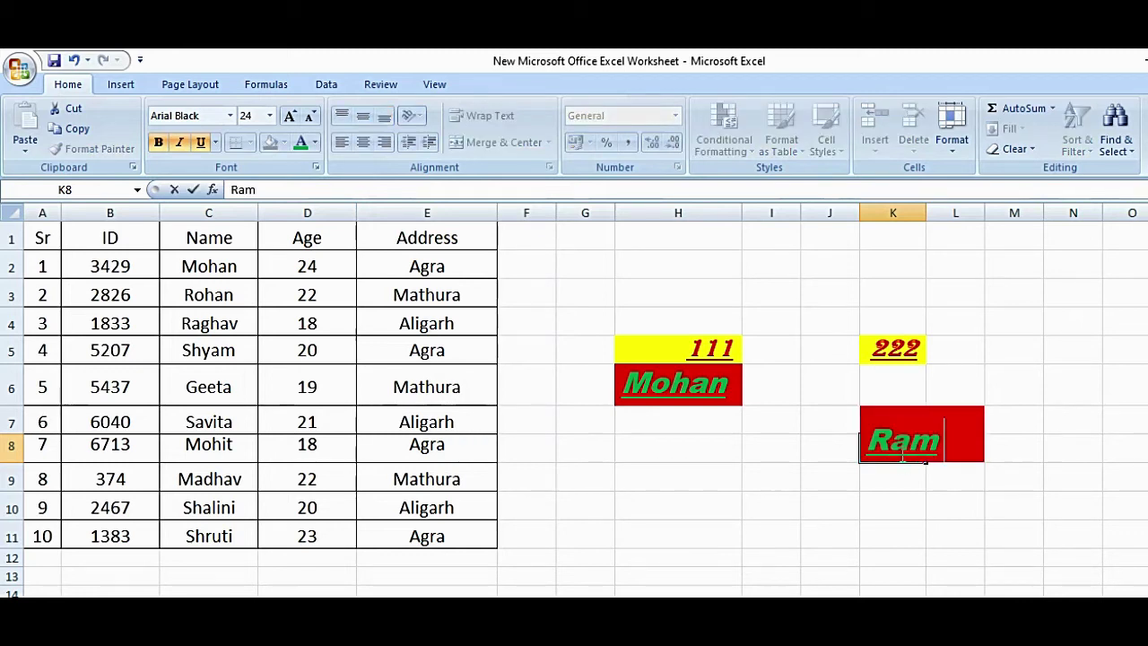
left_click(902, 508)
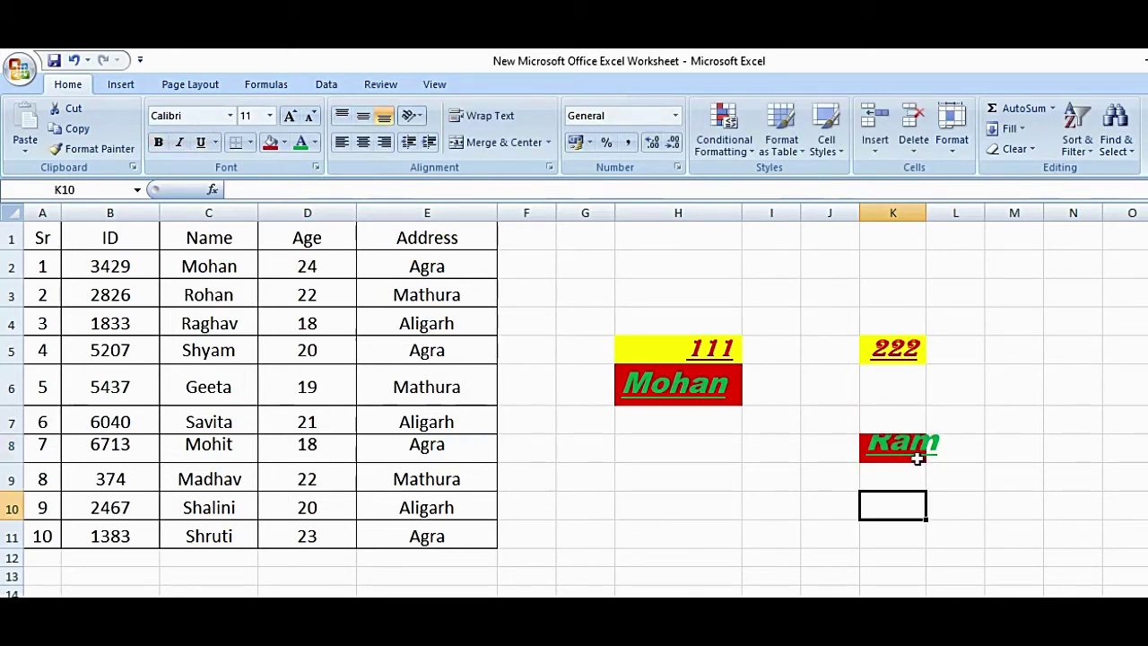
left_click_drag(927, 216, 951, 216)
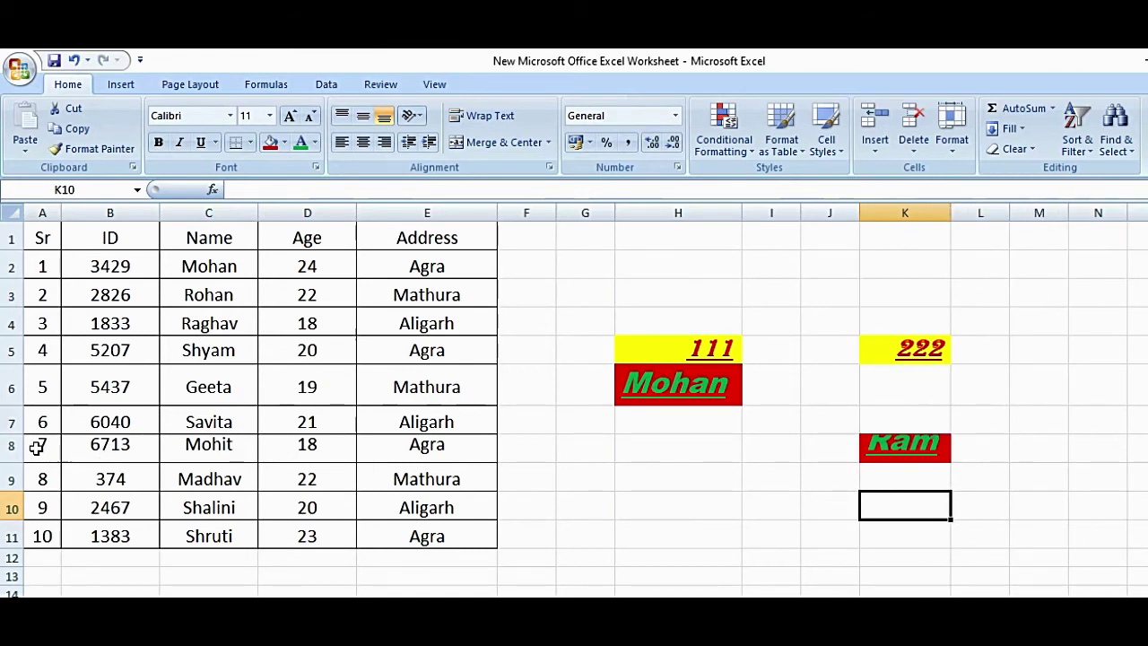
Shrink row 7, then make headers Sr to Address bold italic Bodoni MT Black size 20
mouse_move(12, 433)
left_mouse_down()
mouse_move(12, 421)
mouse_move(12, 462)
left_mouse_up()
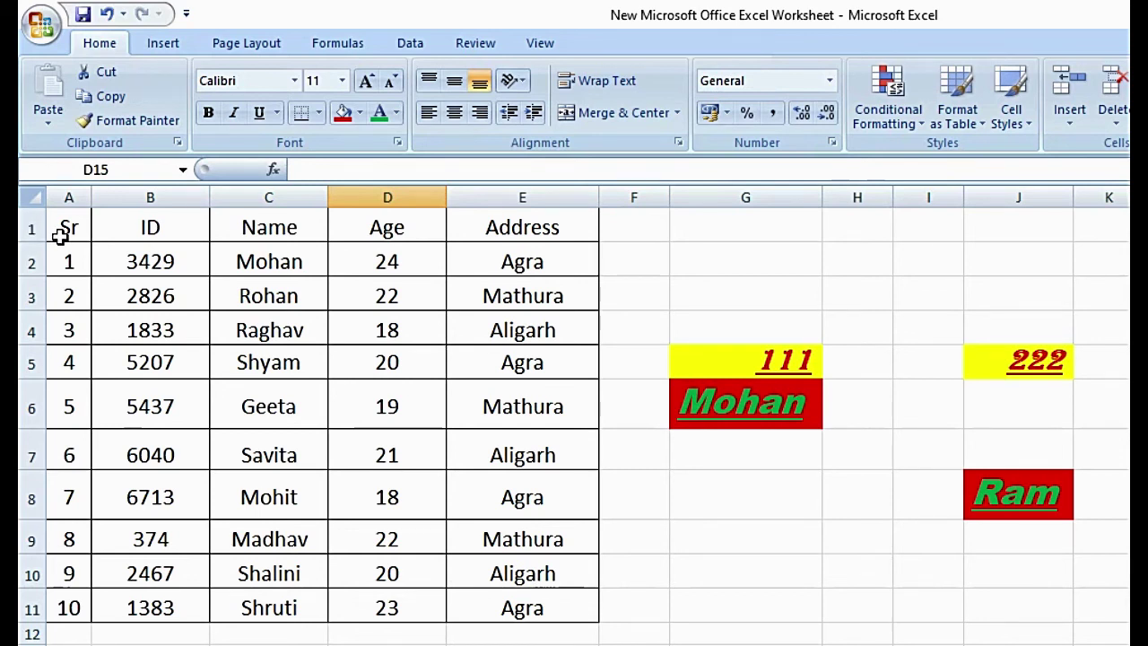
left_click_drag(66, 229, 517, 224)
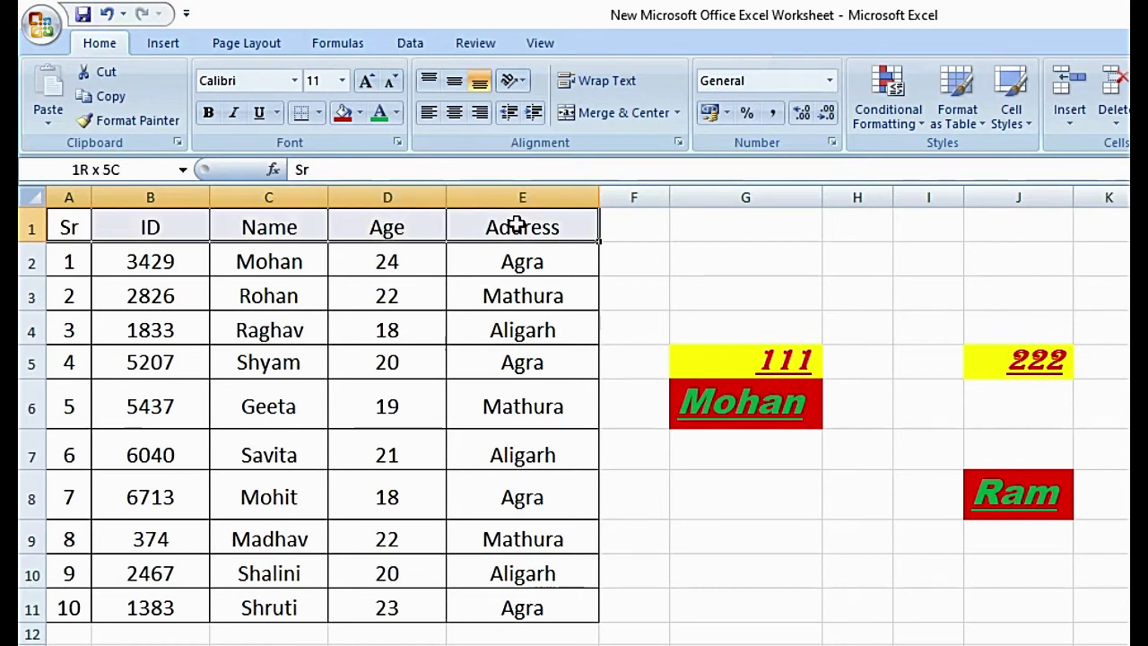
left_click(212, 116)
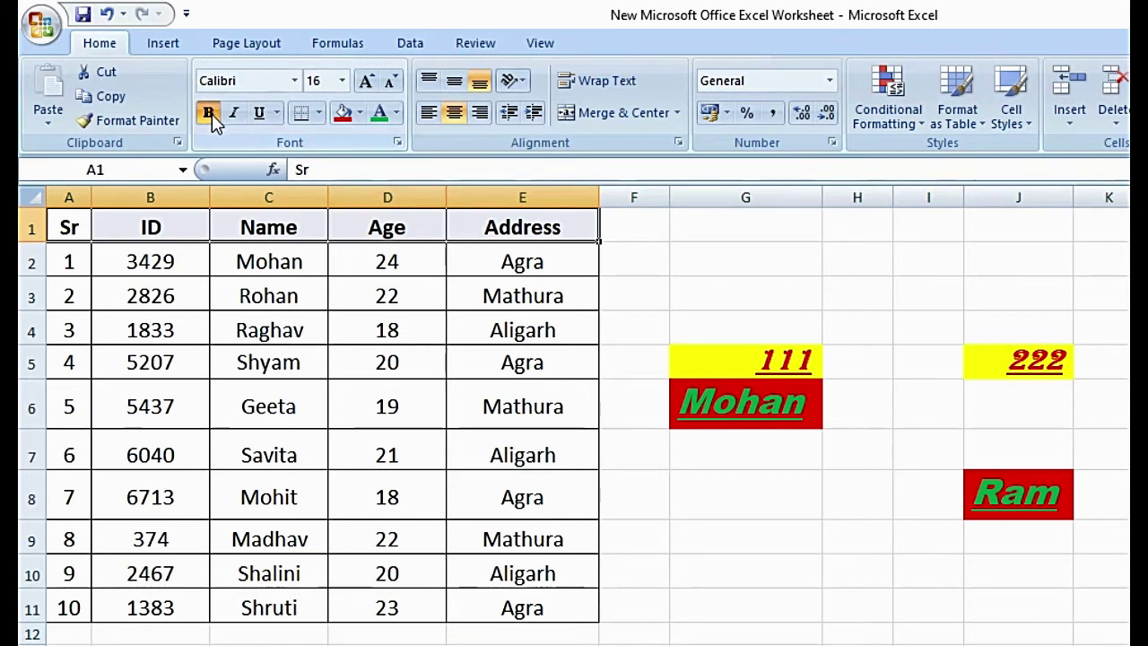
left_click(233, 112)
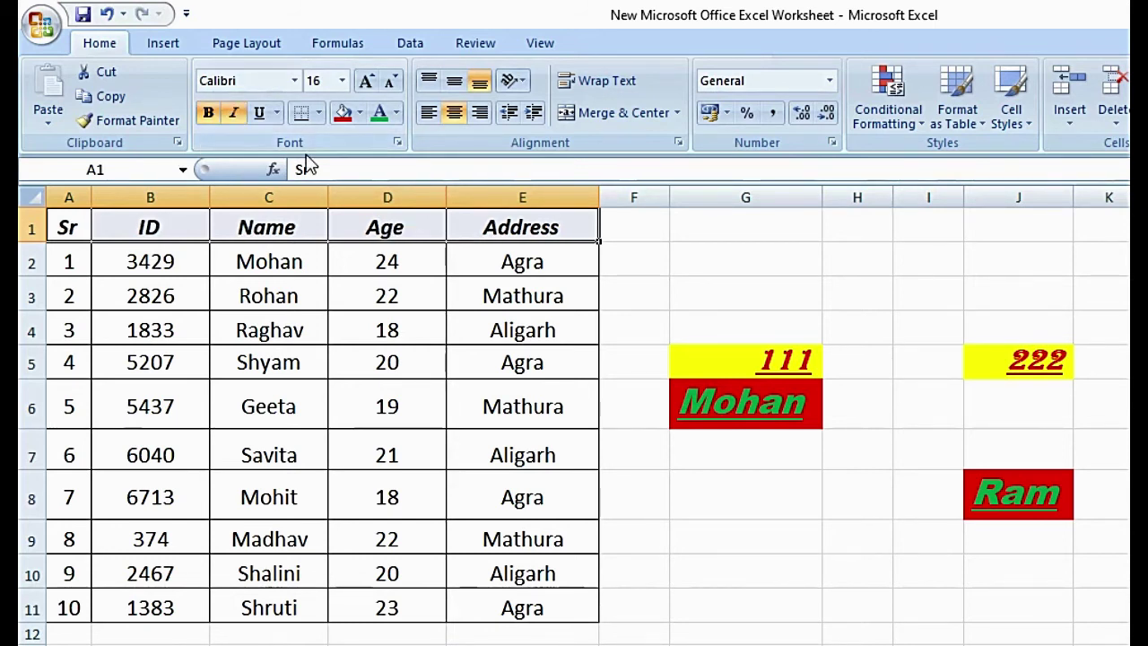
left_click(293, 82)
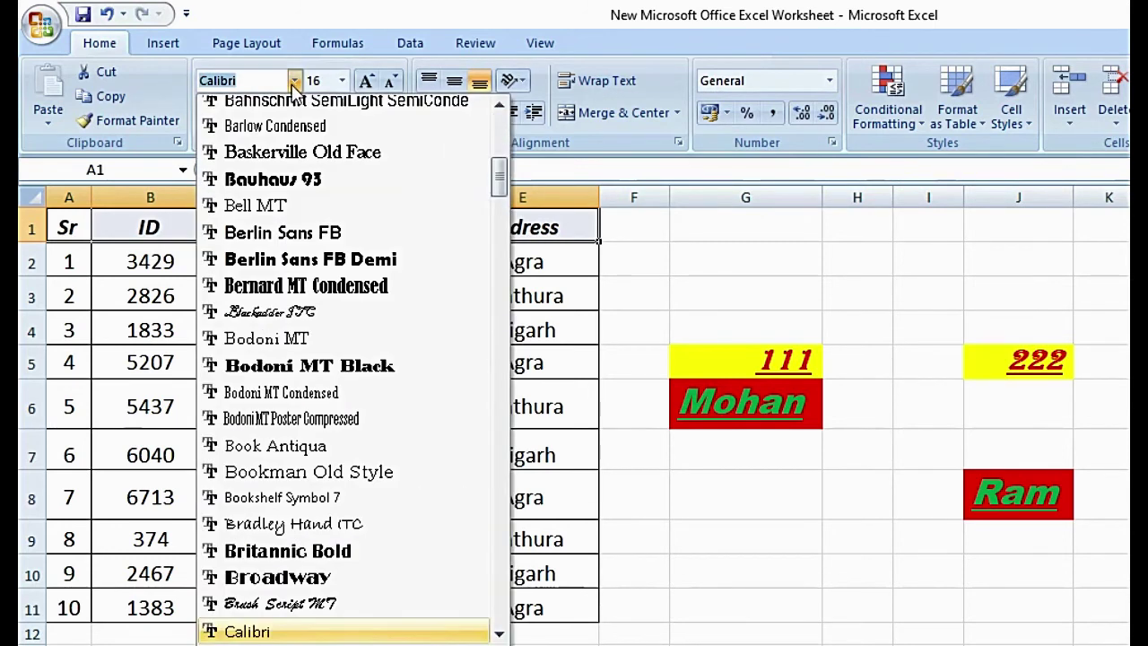
left_click(285, 374)
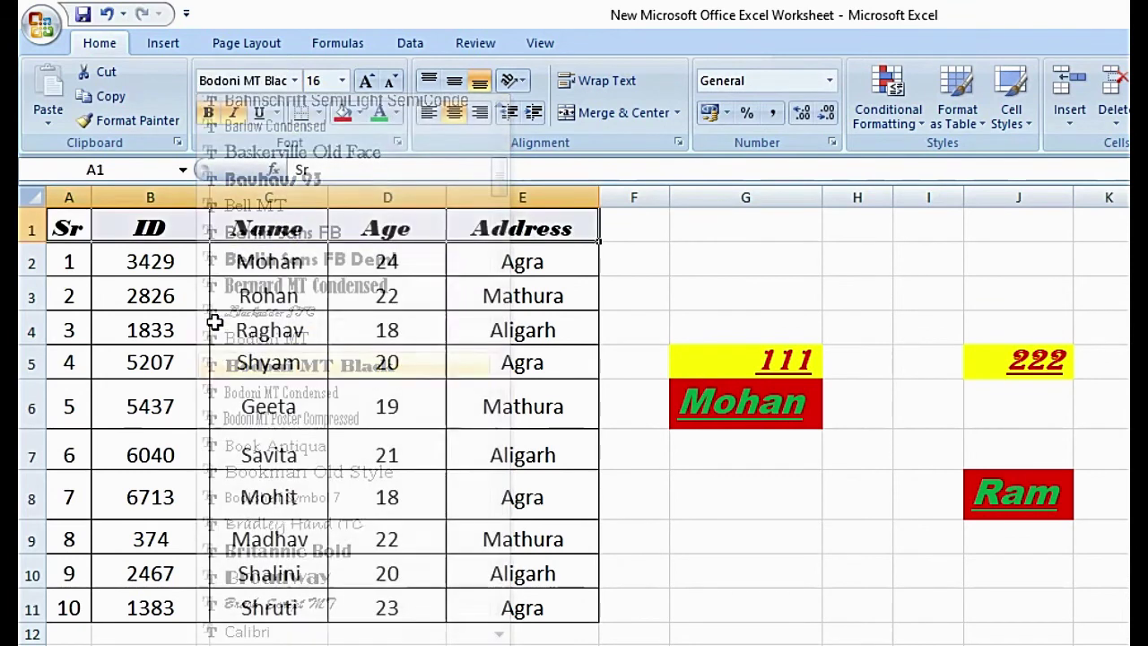
left_click(342, 81)
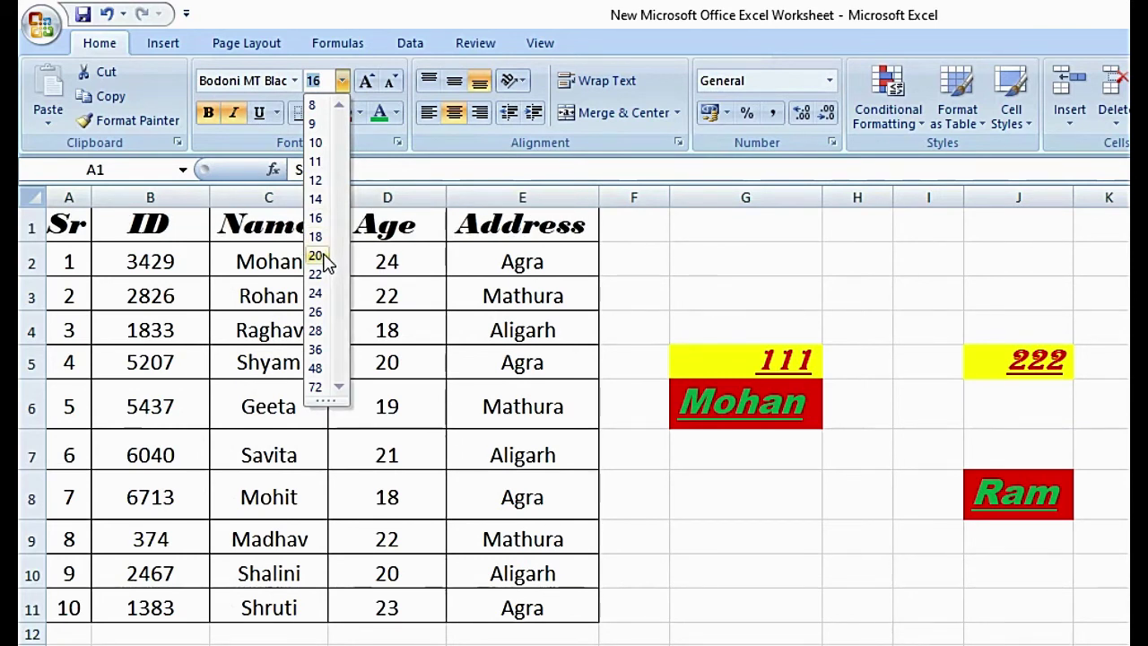
left_click(321, 258)
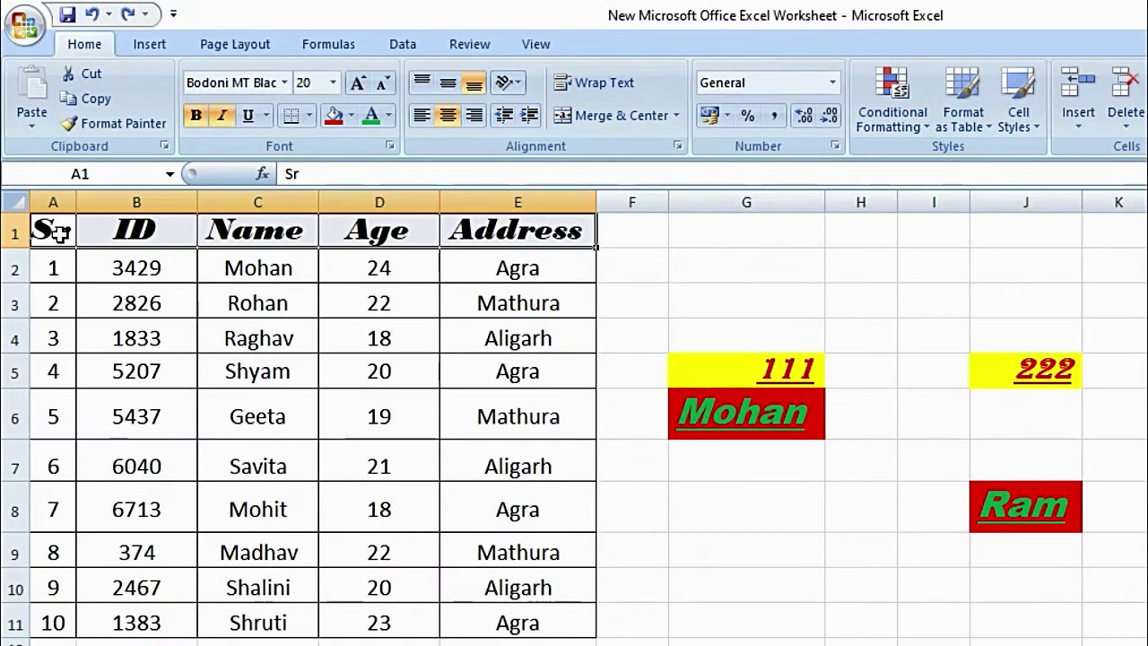
left_click(349, 116)
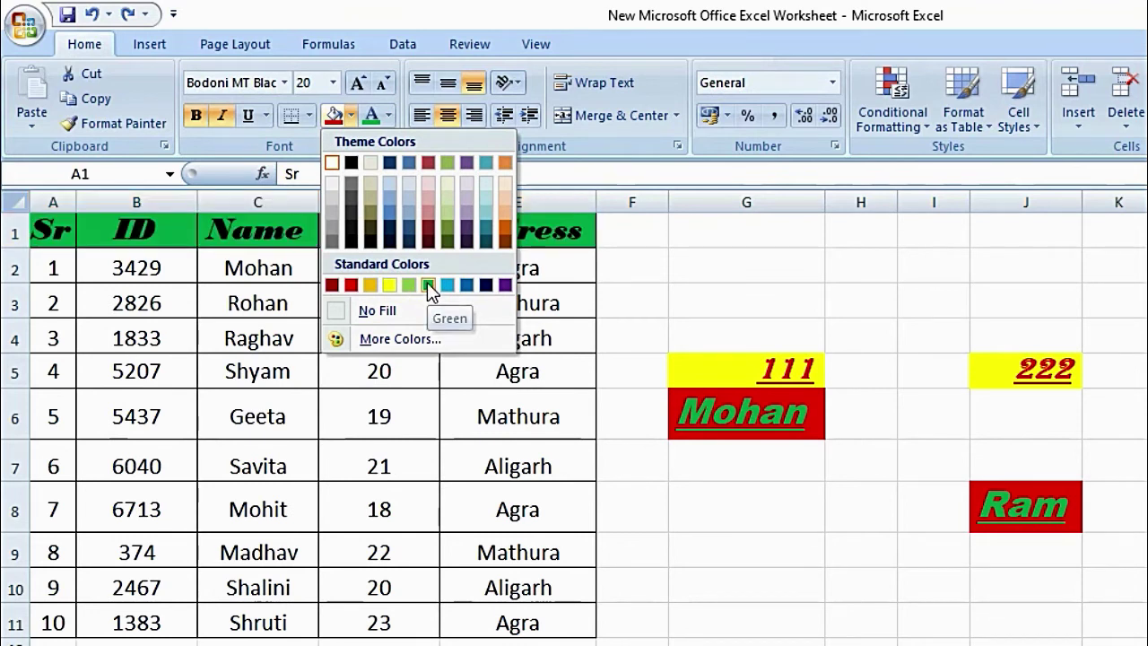
Give the header row a green fill with yellow text
left_click(427, 283)
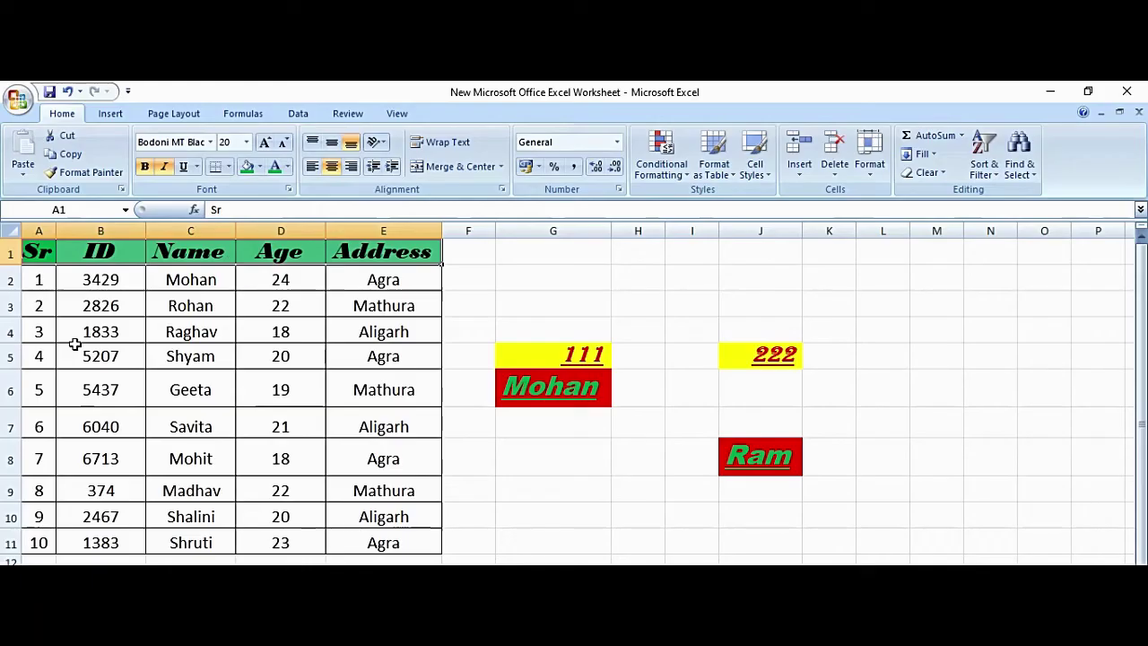
left_click(286, 168)
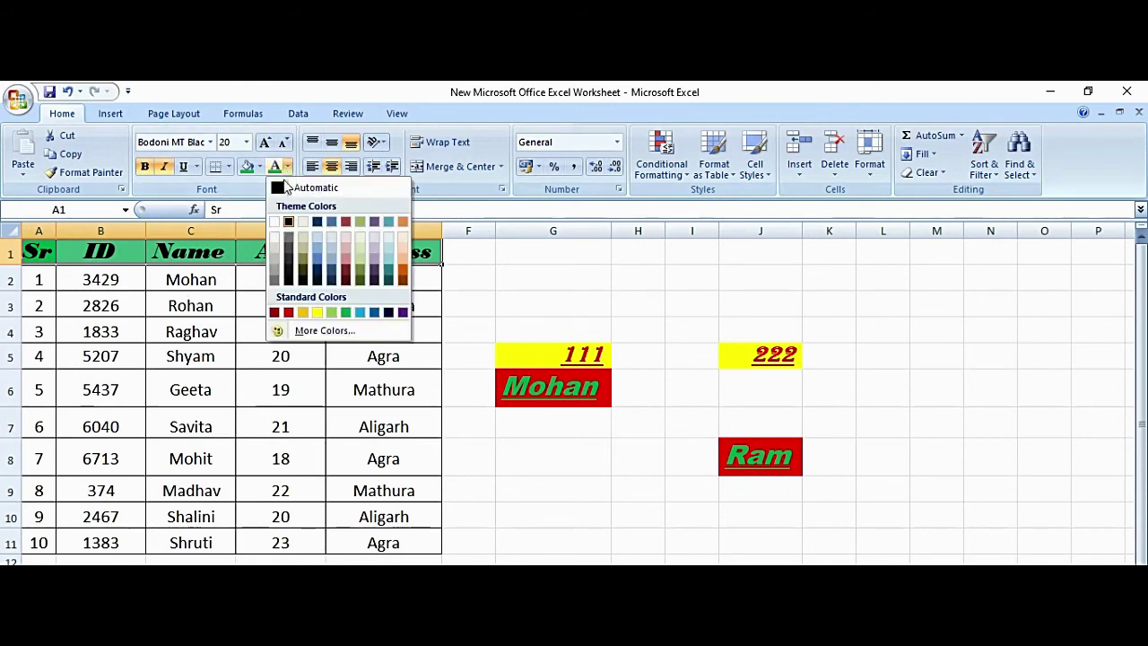
left_click(317, 312)
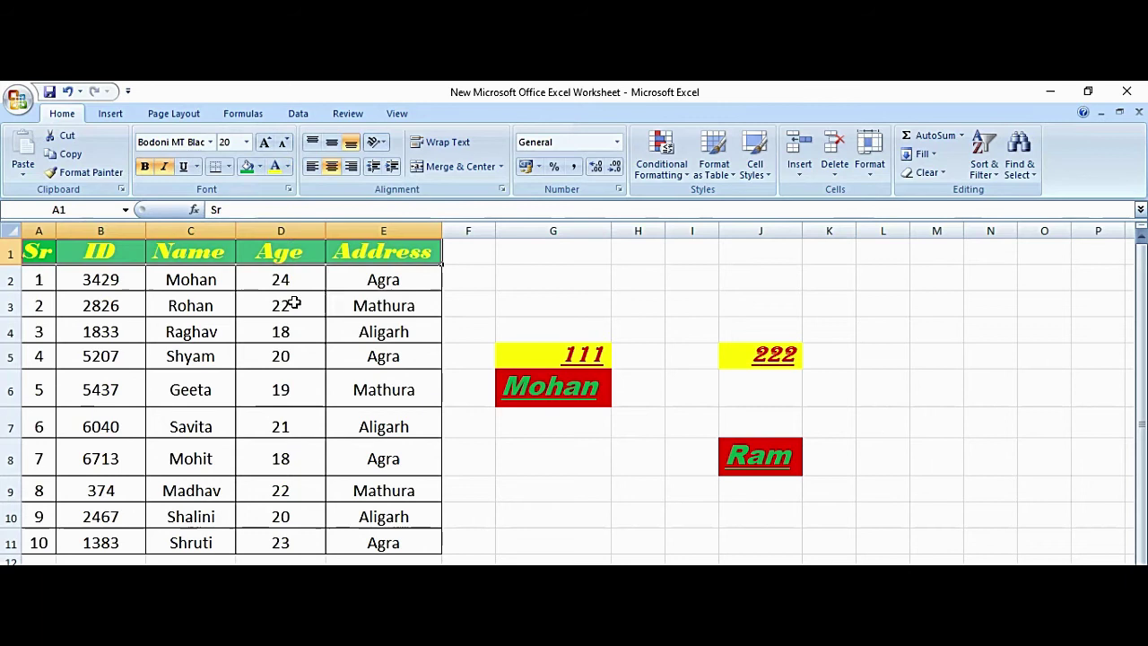
left_click_drag(31, 280, 38, 541)
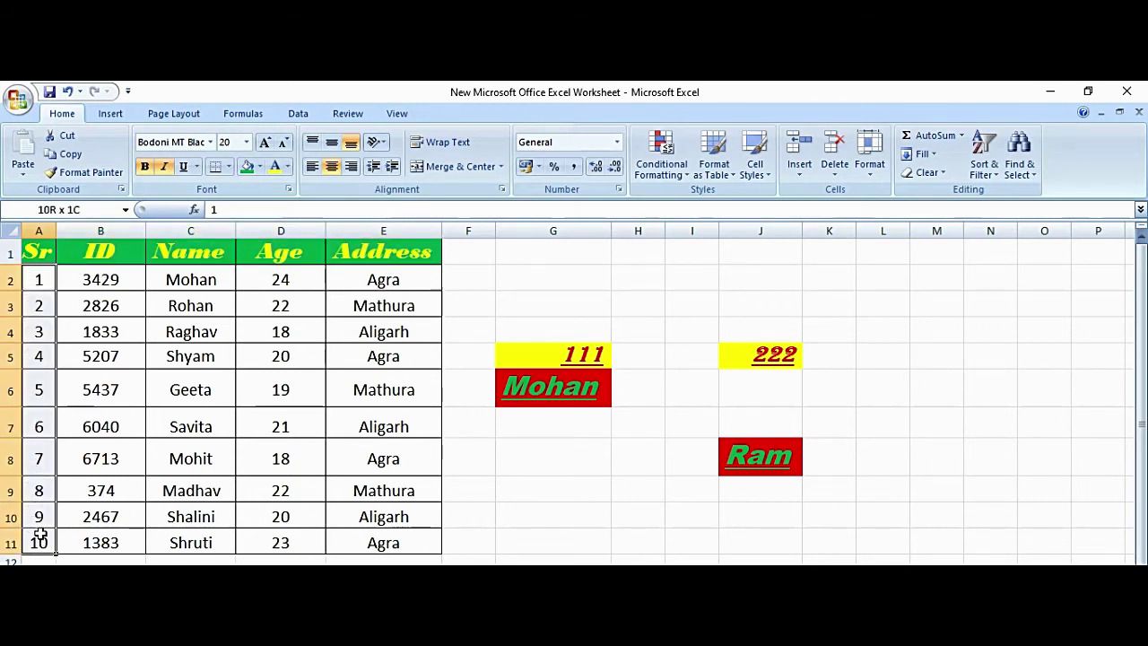
Give the Sr numbers in A2:A11 a grey fill and dark blue text
left_click(259, 168)
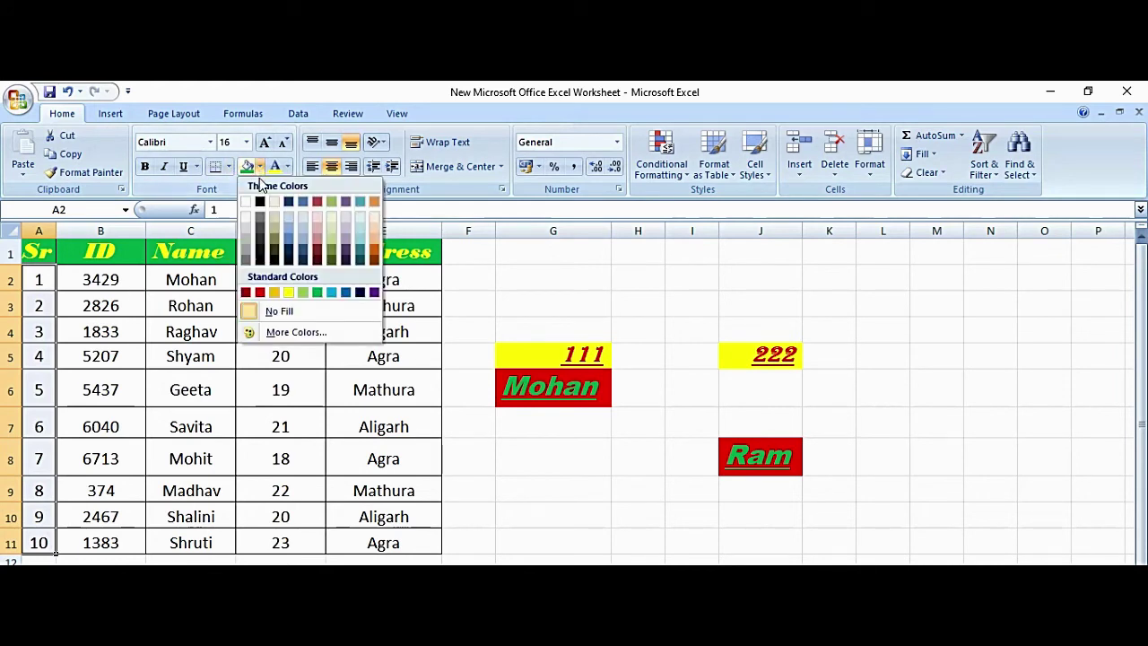
left_click(247, 246)
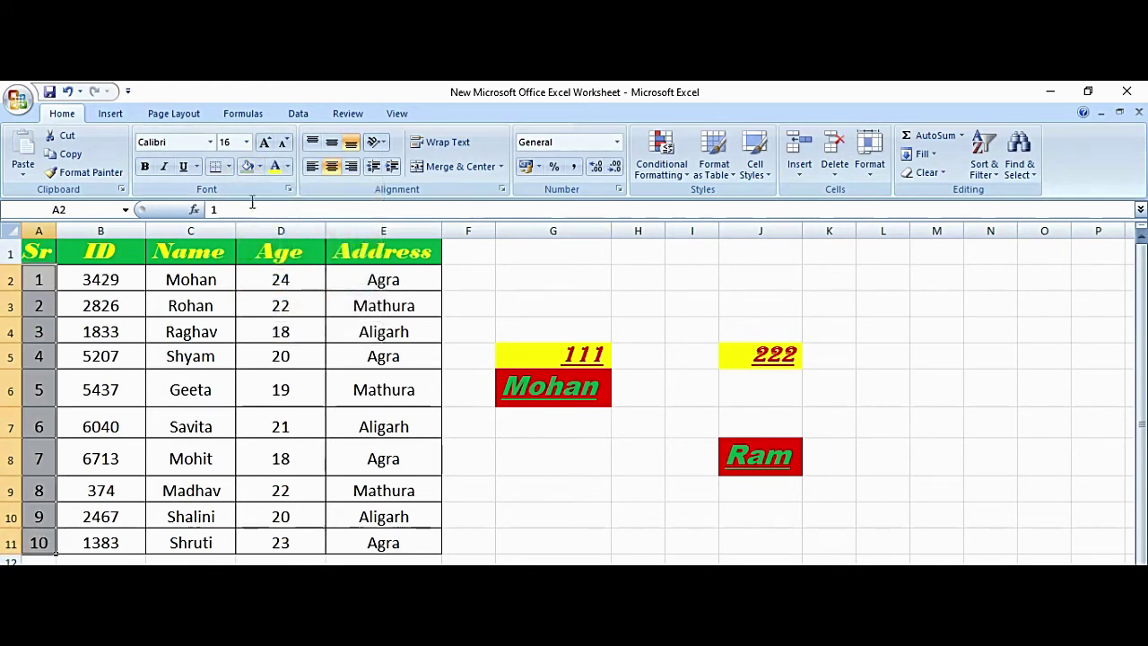
left_click(288, 168)
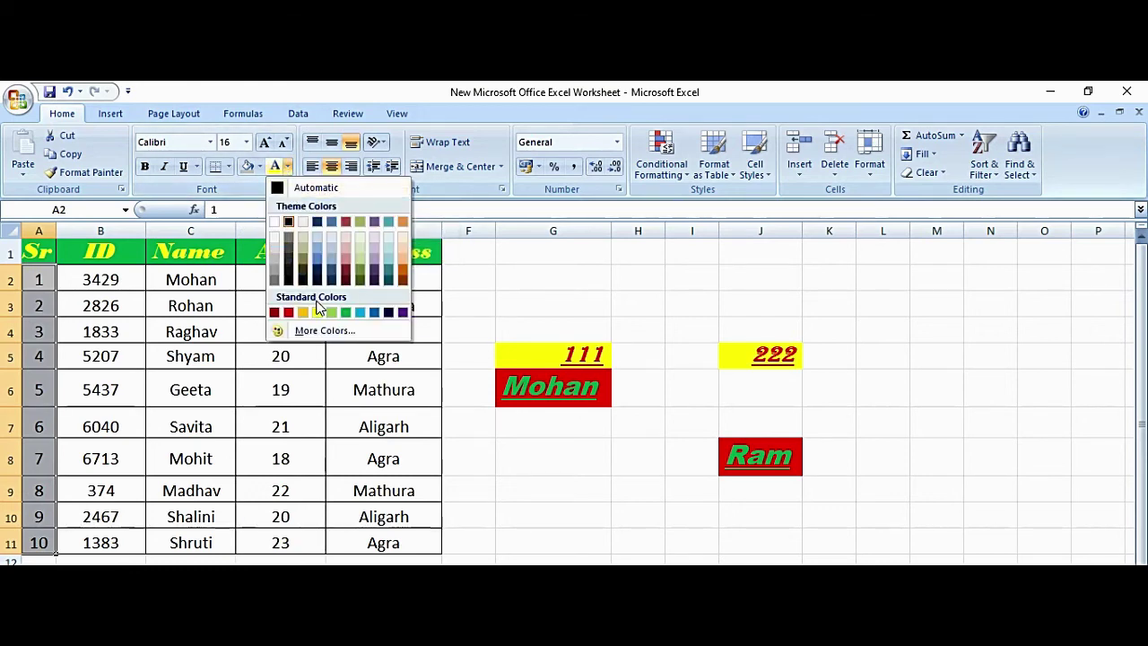
left_click(388, 312)
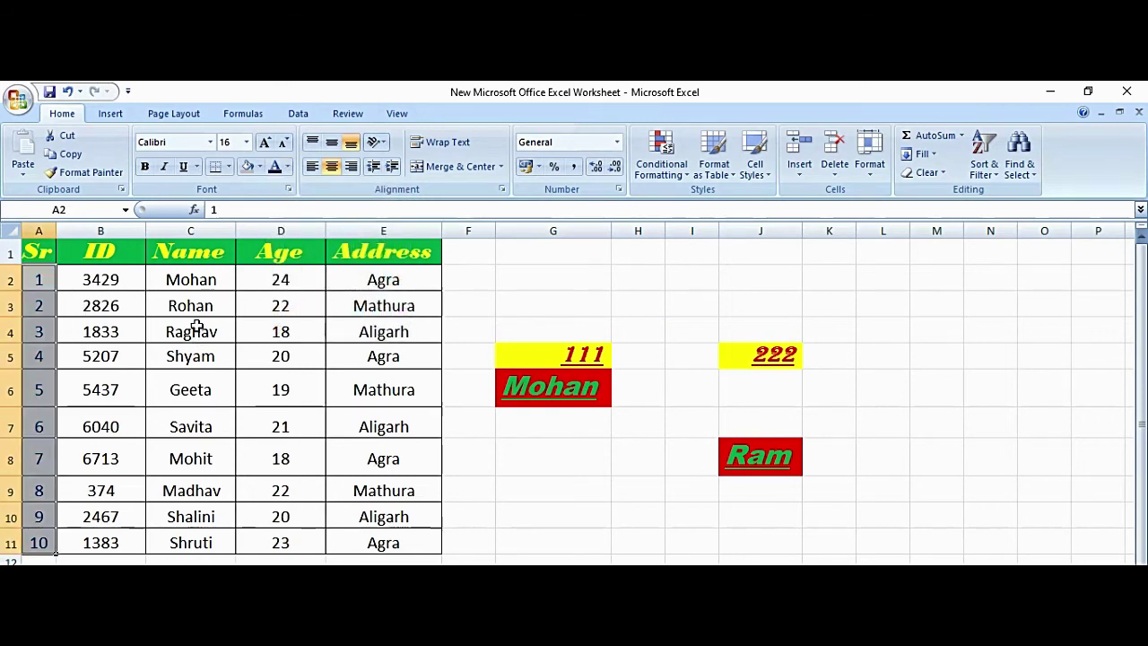
left_click_drag(371, 282, 381, 543)
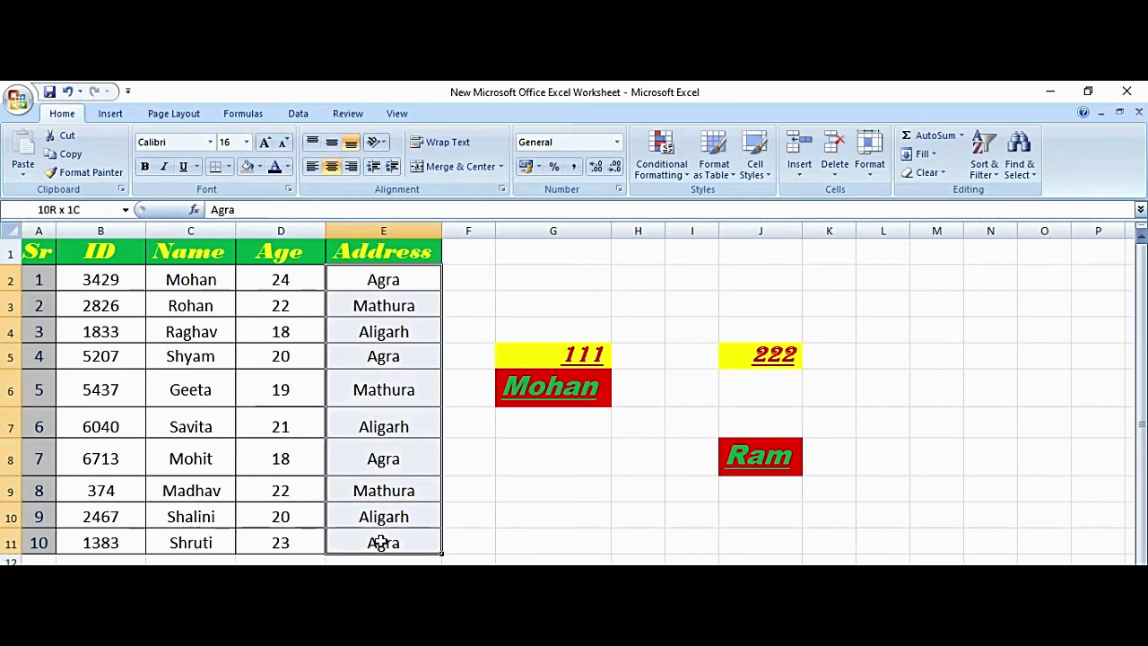
Fill the Address cells E2:E11 red and colour their text blue
left_click(259, 166)
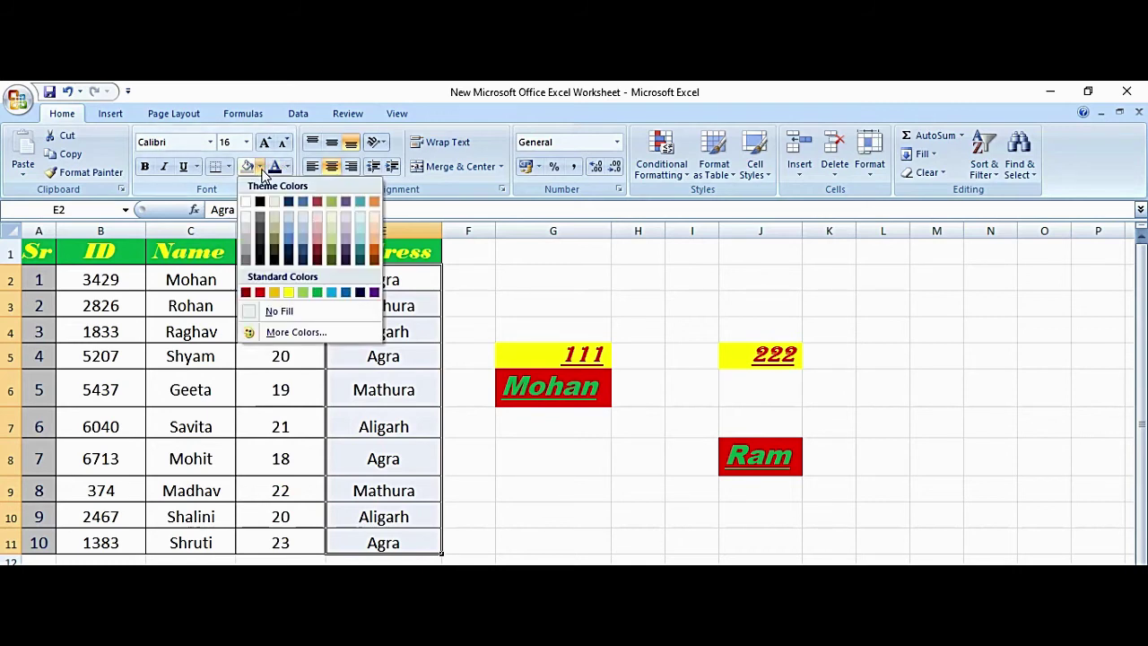
left_click(260, 293)
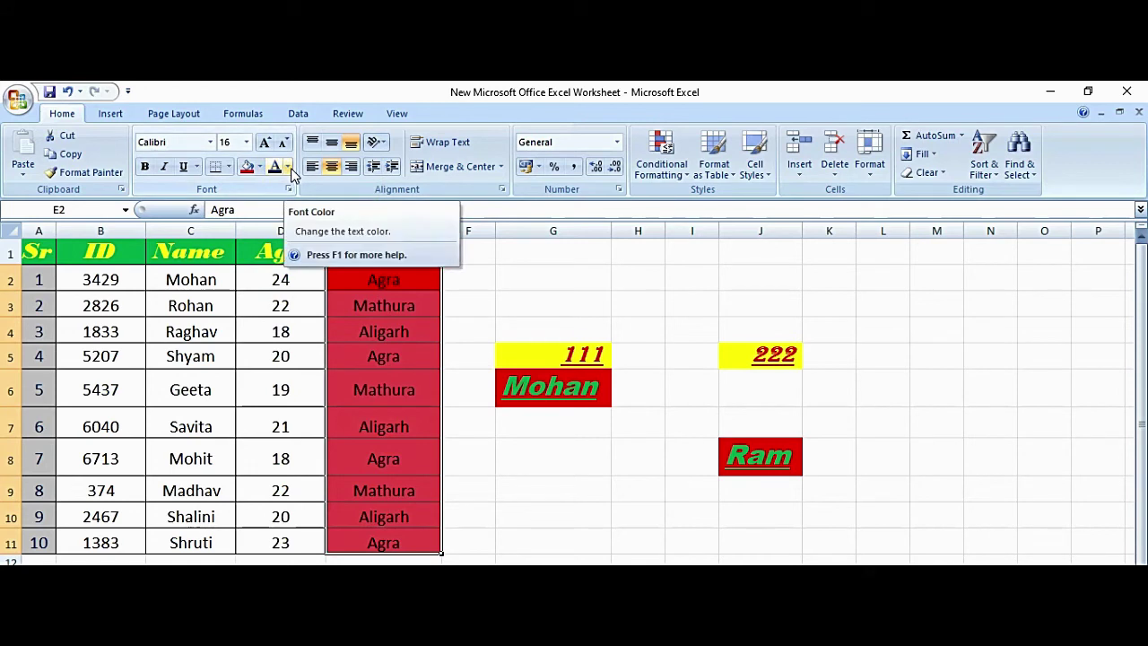
left_click(287, 168)
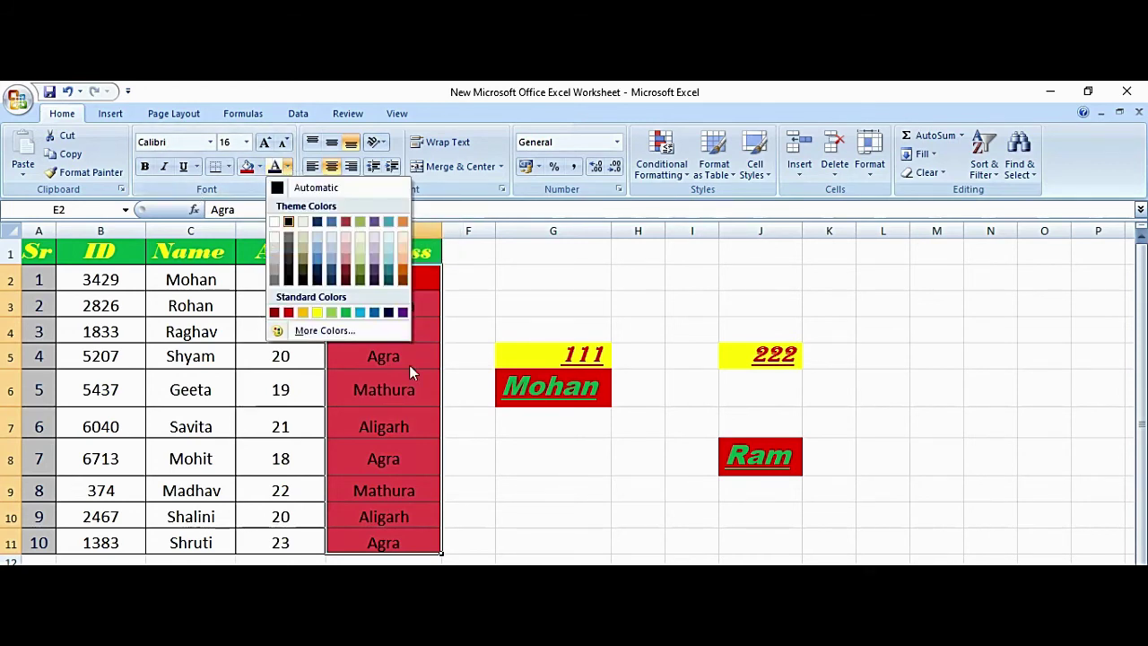
left_click(361, 314)
left_click(377, 432)
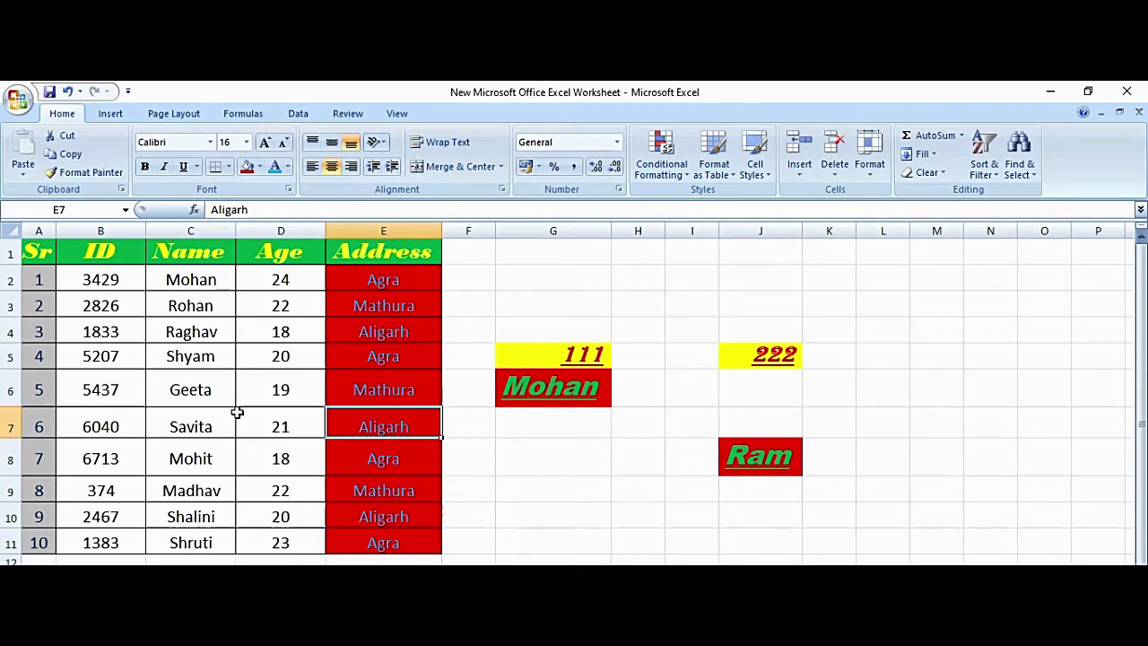
left_click(187, 429)
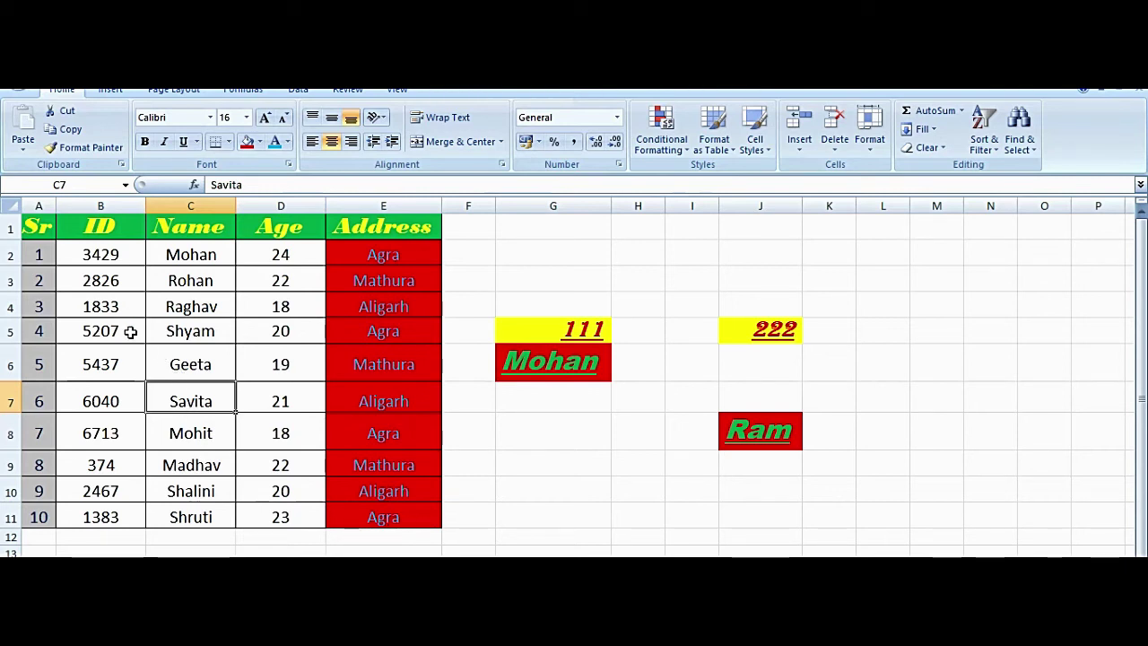
Copy the formatting of A1:E11 onto K1:O11 with Format Painter
mouse_move(39, 229)
left_mouse_down()
mouse_move(192, 437)
mouse_move(382, 520)
left_mouse_up()
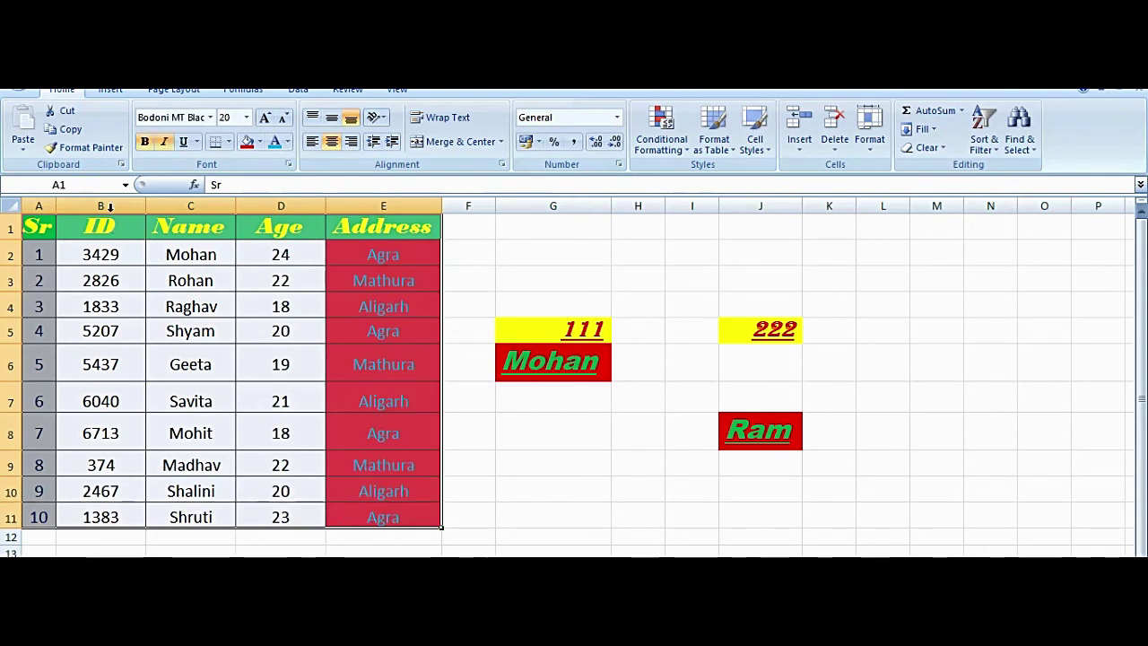
left_click(86, 153)
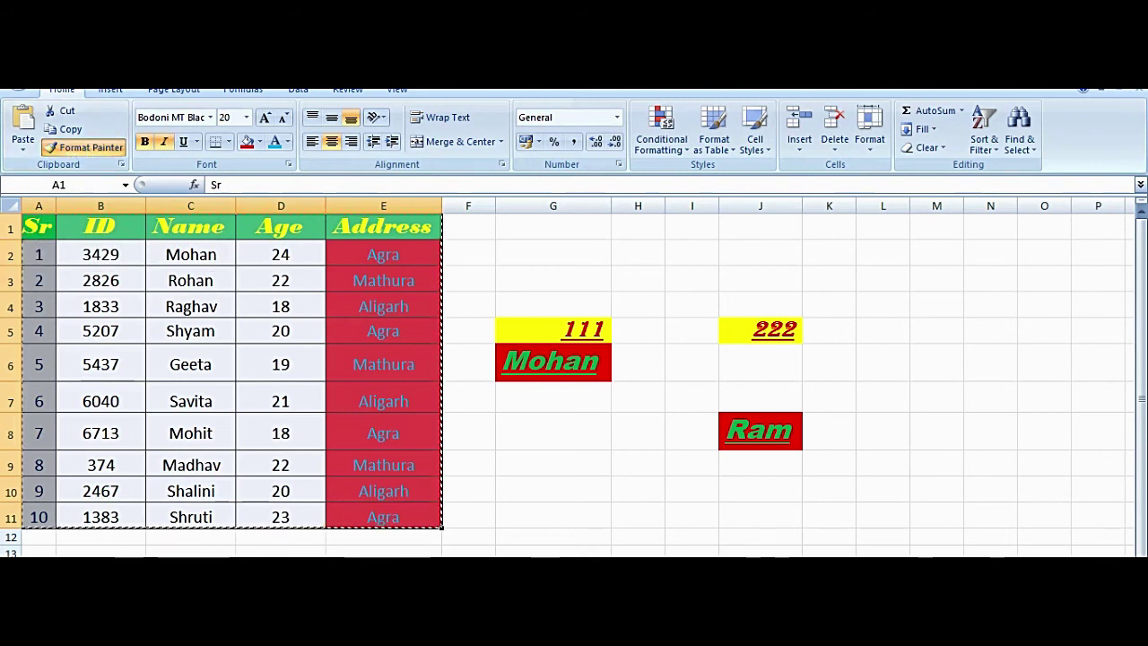
left_click(838, 232)
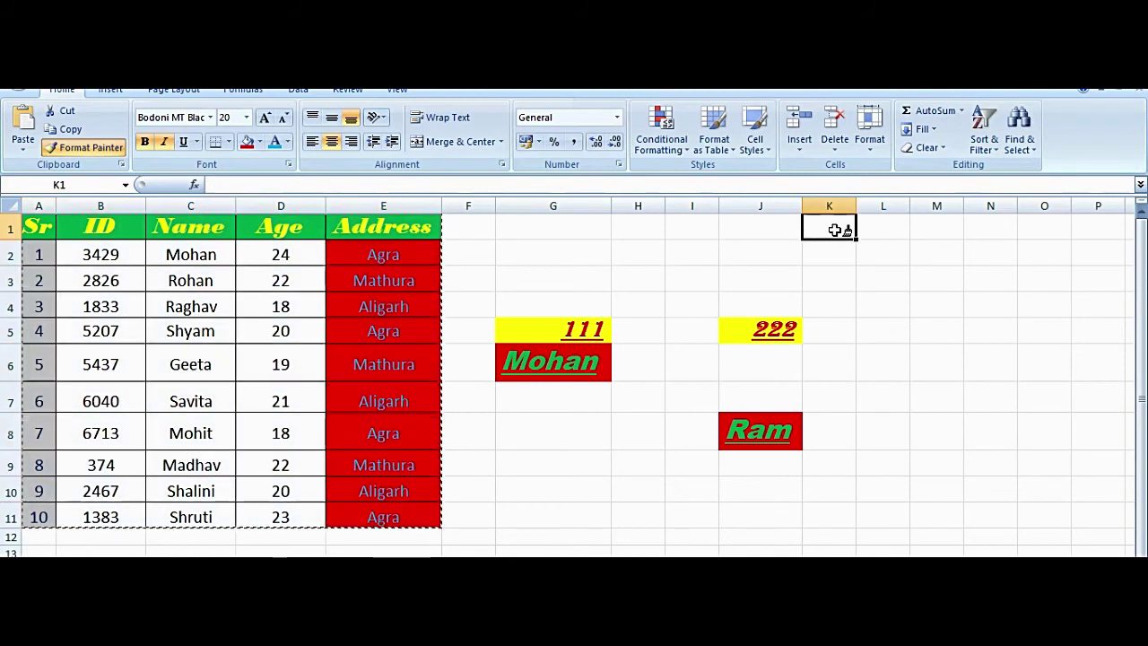
mouse_move(837, 236)
left_mouse_down()
mouse_move(985, 286)
mouse_move(1030, 373)
mouse_move(1031, 505)
left_mouse_up()
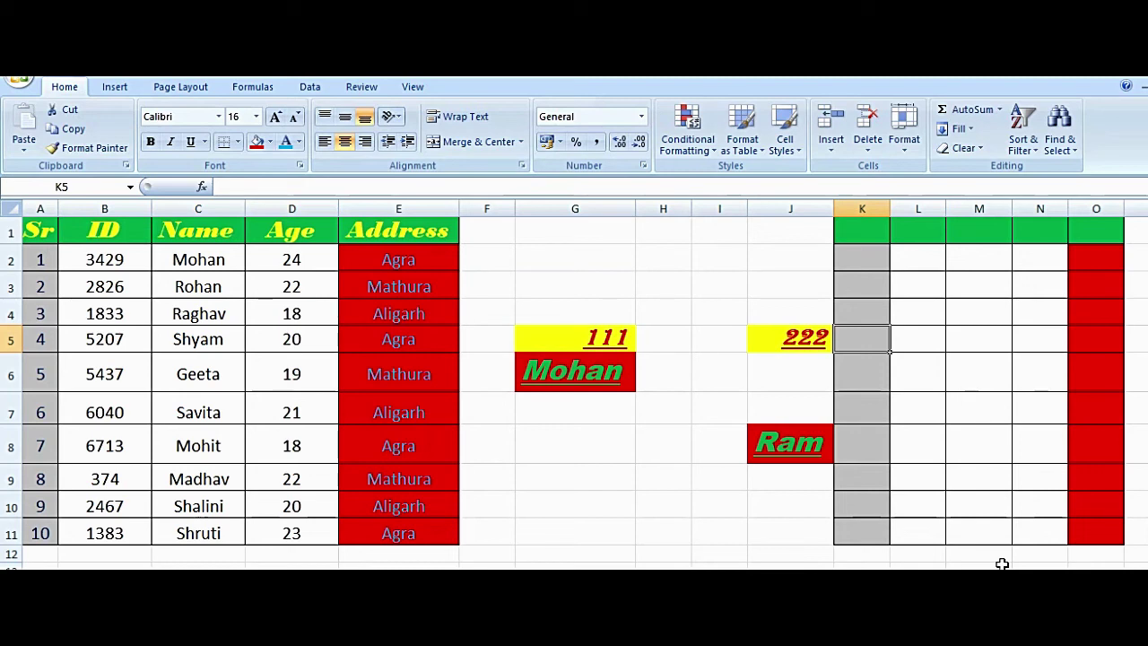
Starting at K1, enter the header labels Sr, ID, Name and Age across the row
left_click(864, 233)
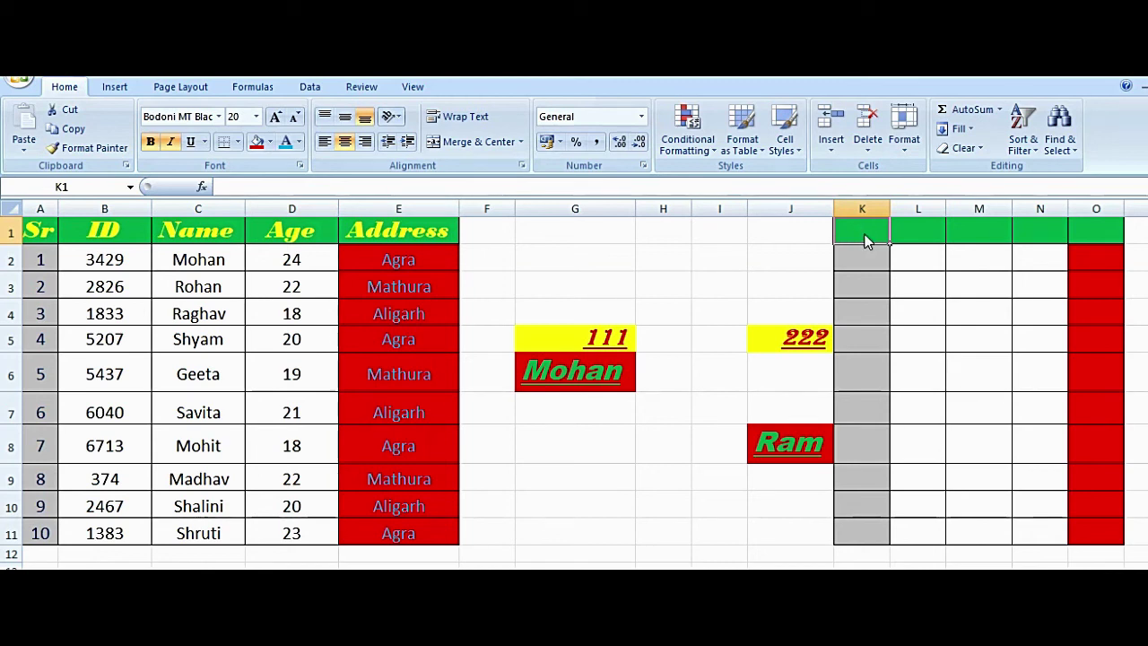
type("Sr")
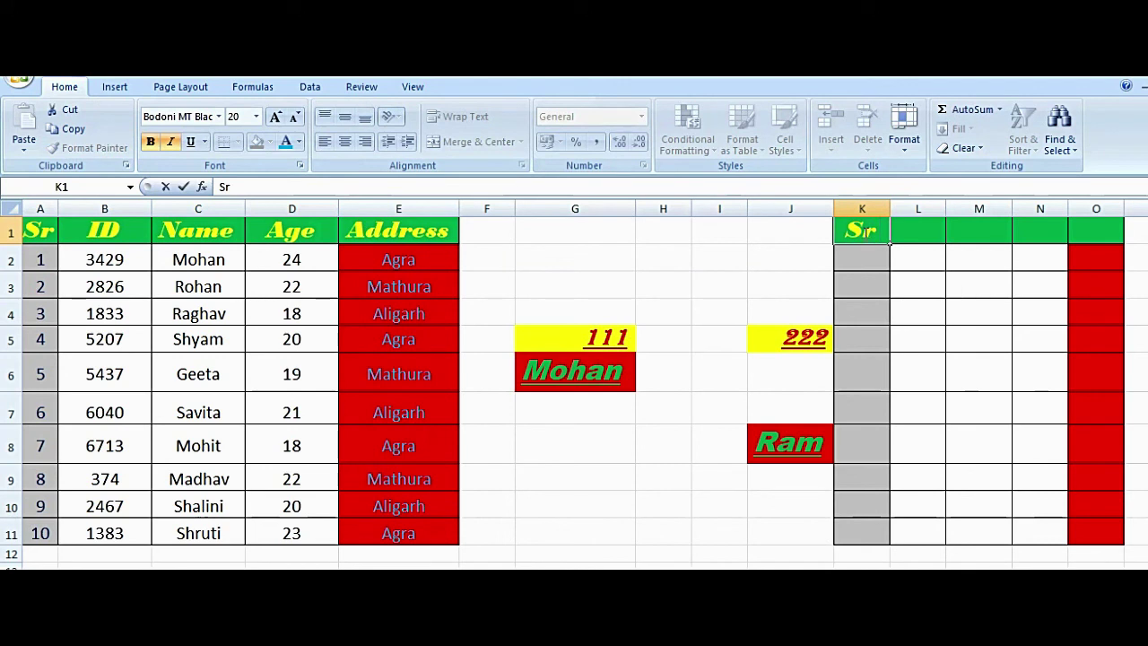
key("Tab")
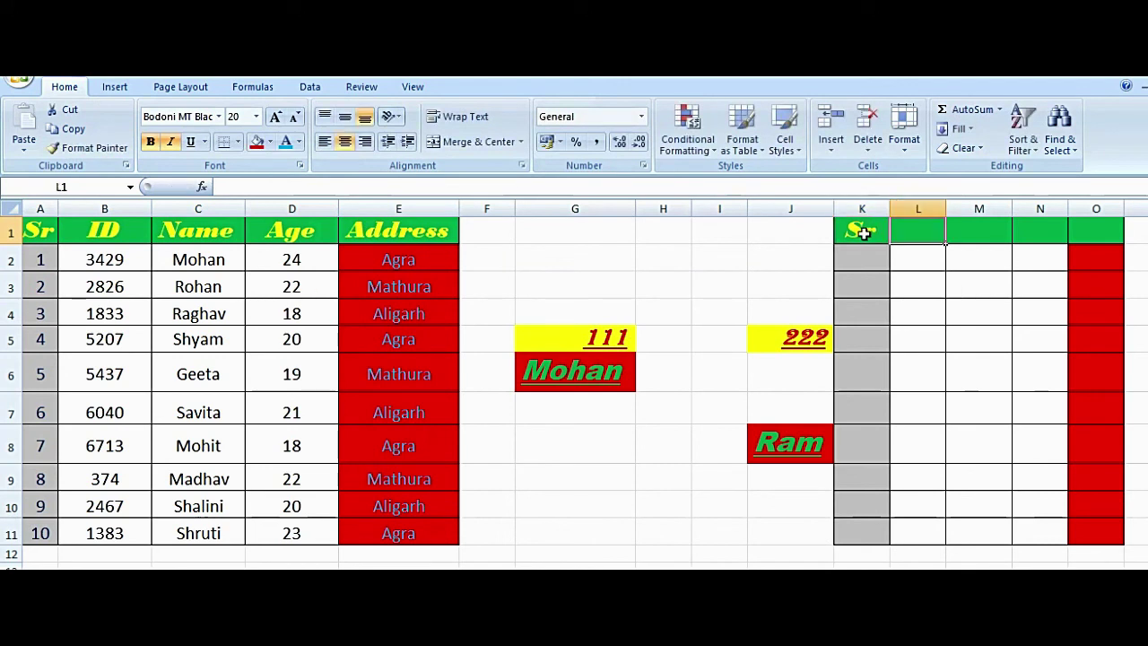
type("ID")
key("Tab")
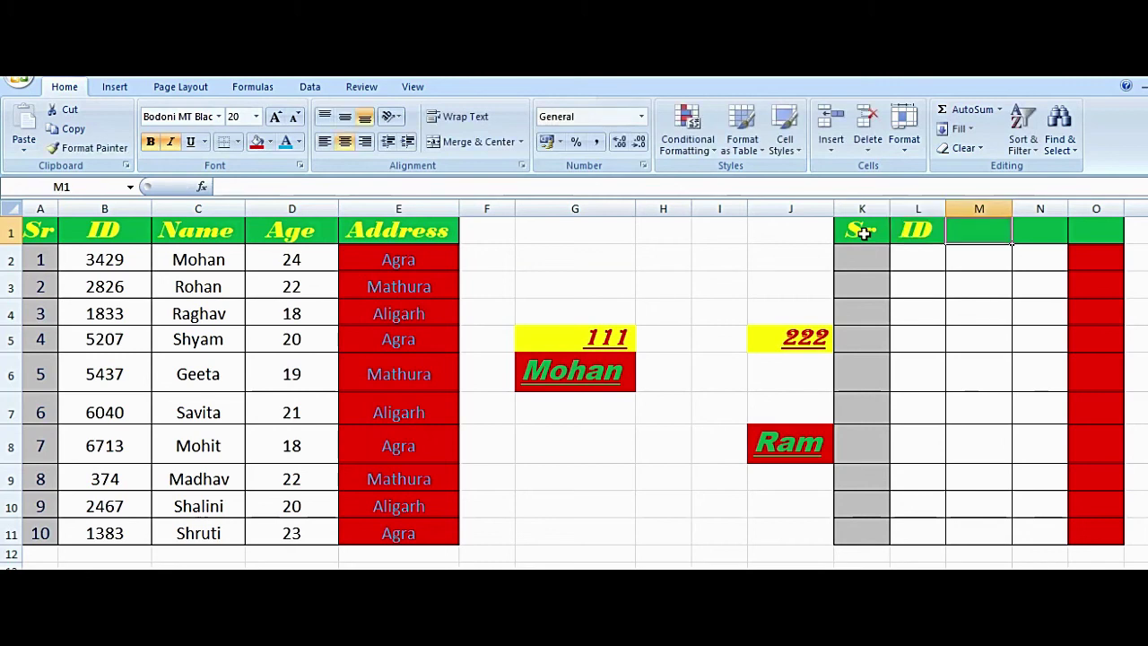
type("Name")
key("Tab")
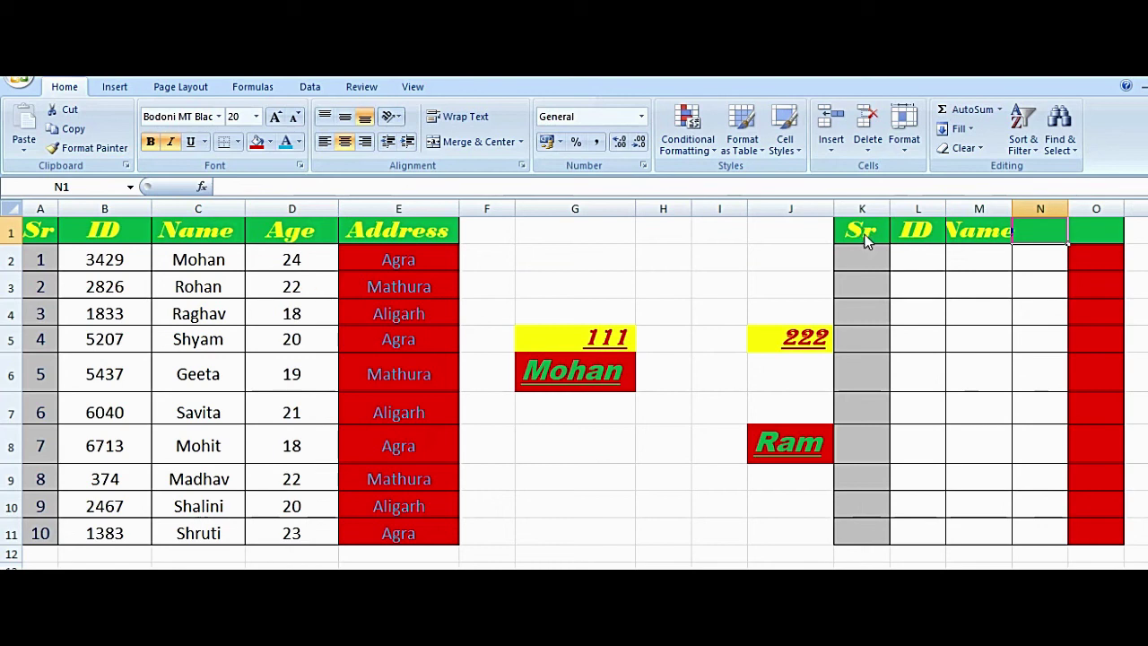
type("Age")
left_click(857, 314)
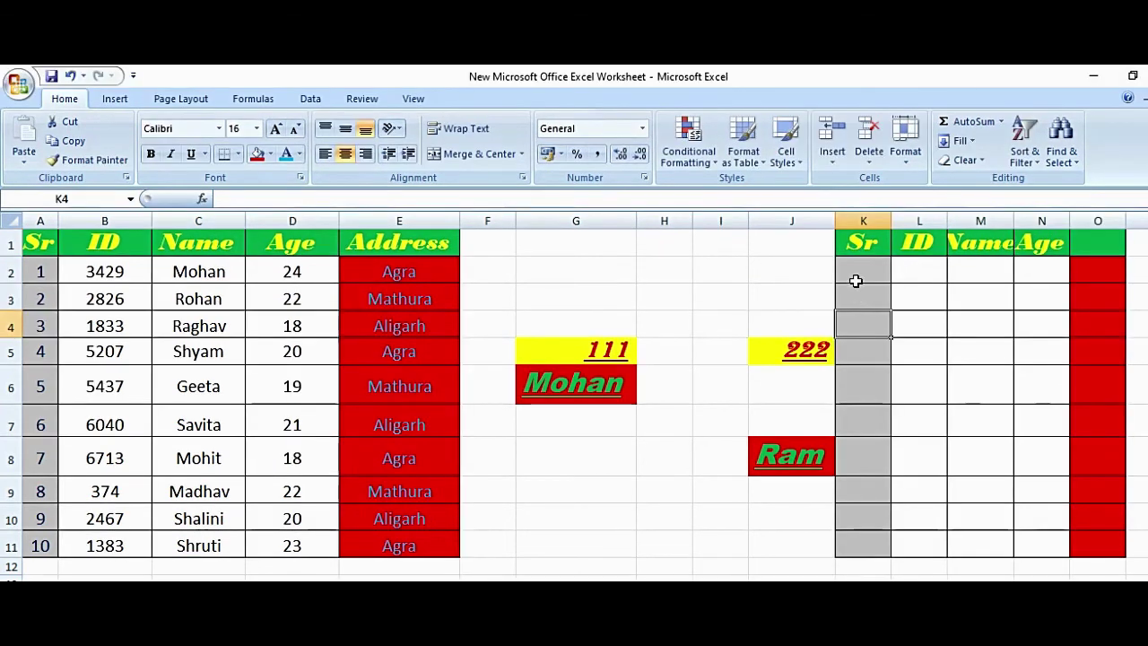
Number K2:K11 from 1 to 10 by entering 1 and 2, filling down, and typing 10 in K11
left_click(857, 260)
type("1")
key("Return")
type("2")
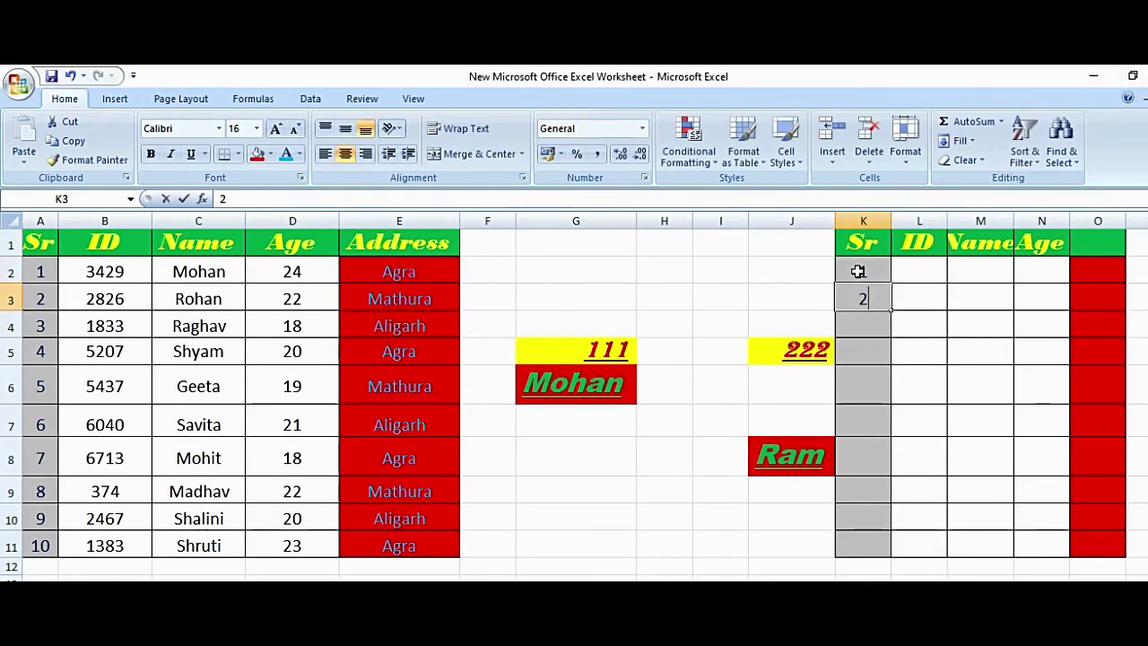
left_click(875, 353)
left_click_drag(866, 282, 864, 299)
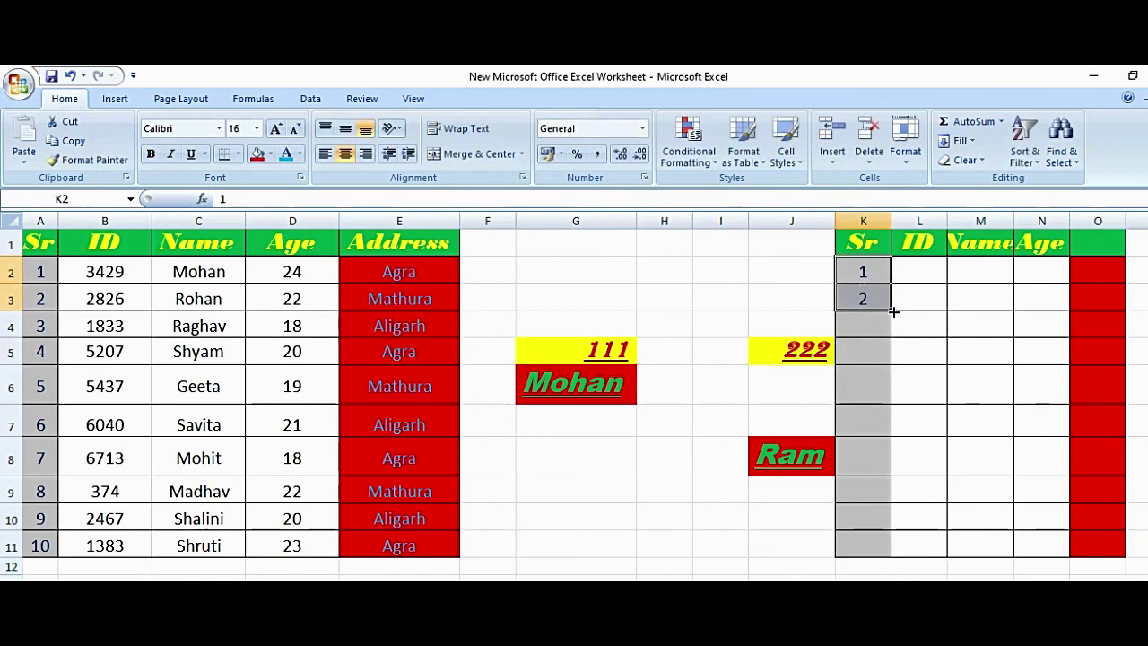
mouse_move(893, 311)
left_mouse_down()
mouse_move(879, 548)
mouse_move(879, 521)
left_mouse_up()
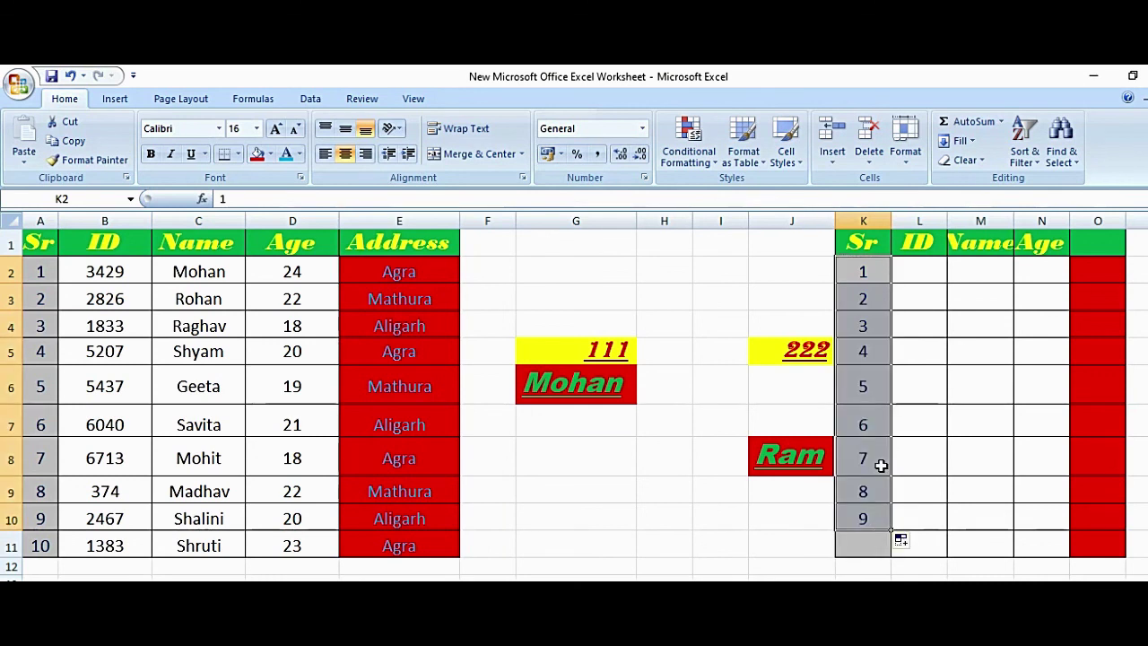
left_click(863, 544)
type("10")
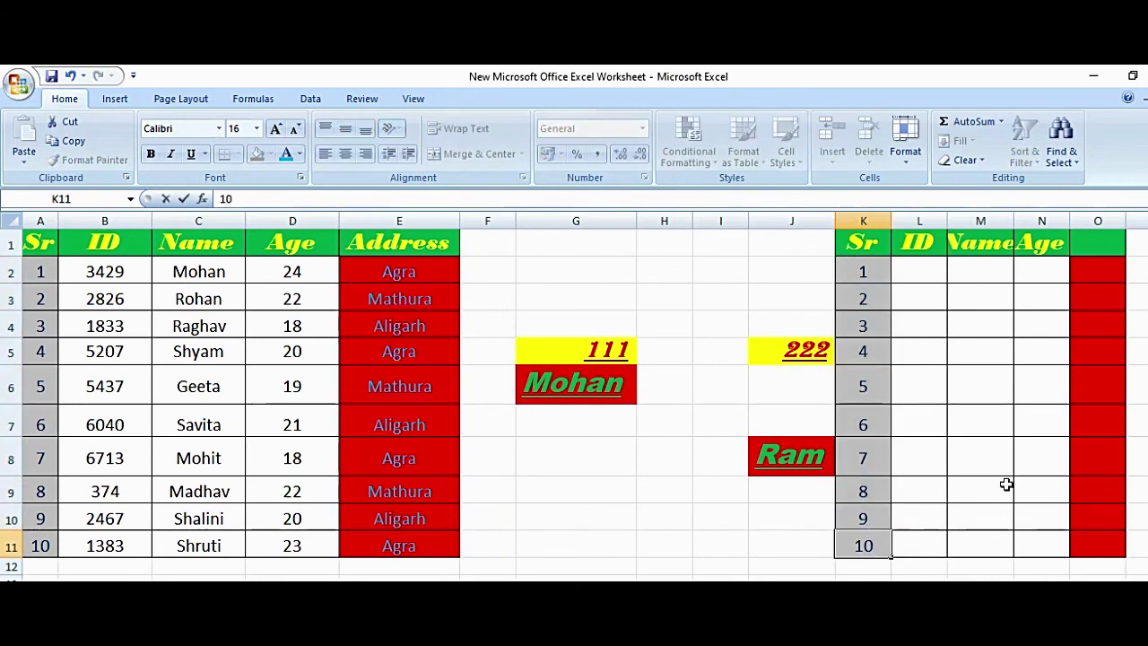
left_click(1103, 274)
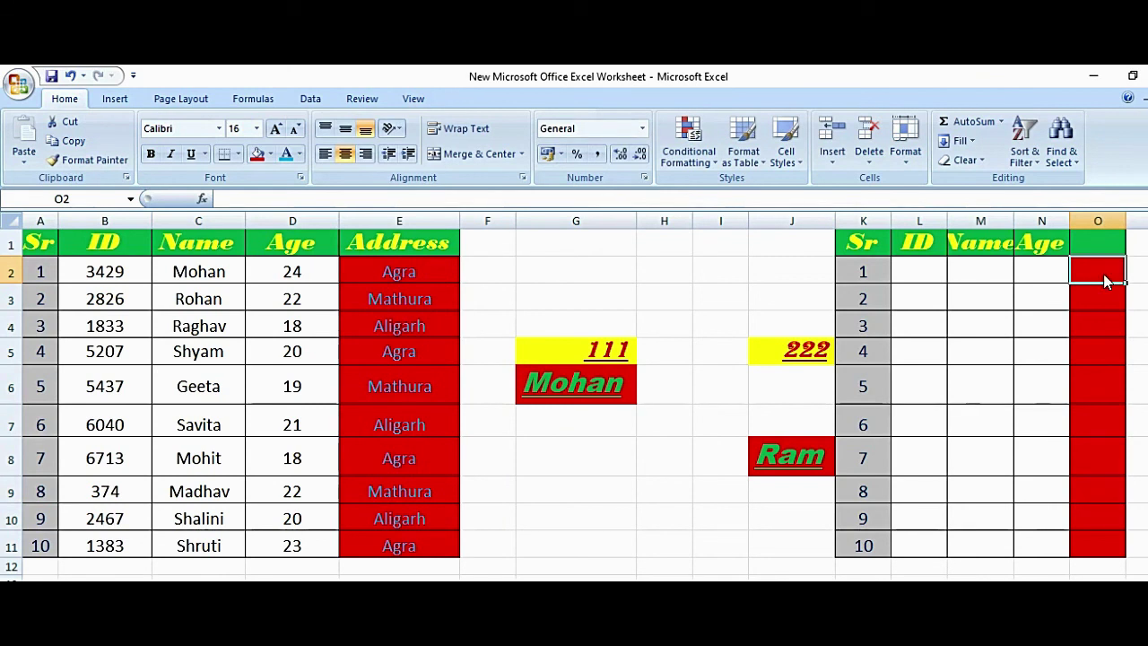
Enter 'Agra' in cell O2 of the second table and check the result
type("Agra")
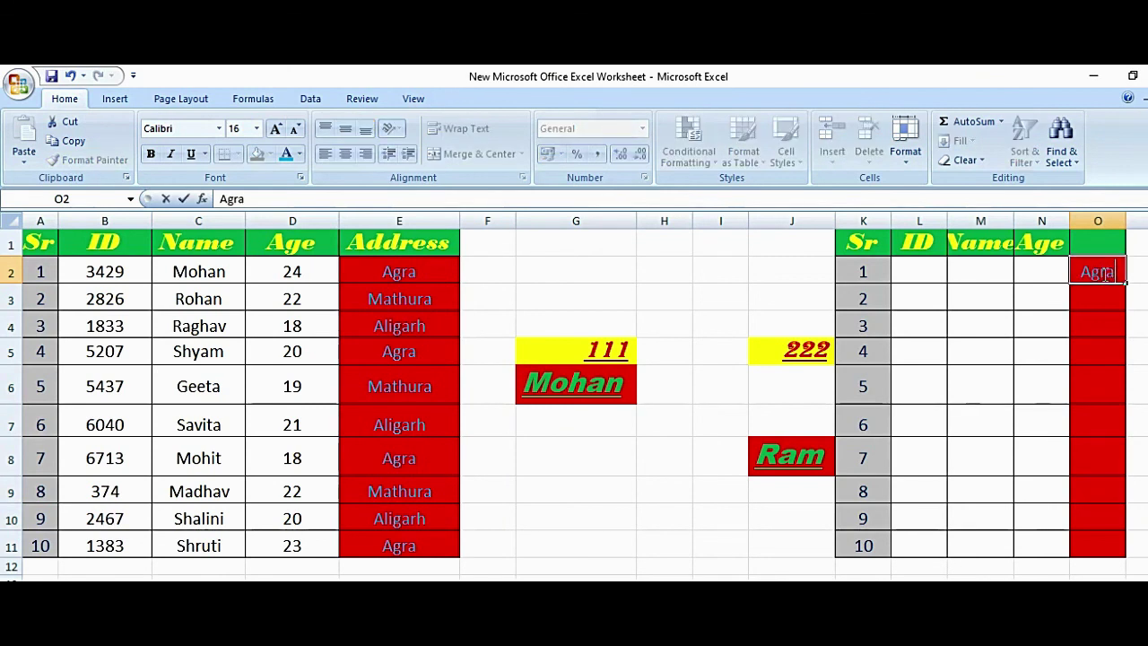
left_click(1102, 328)
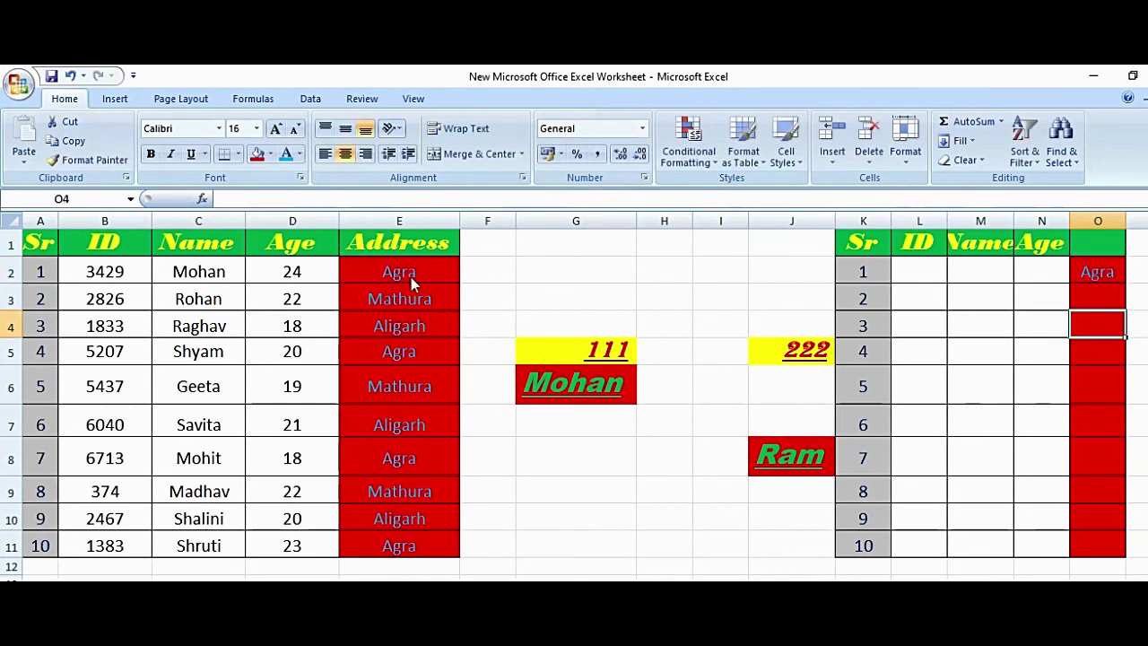
left_click(1106, 279)
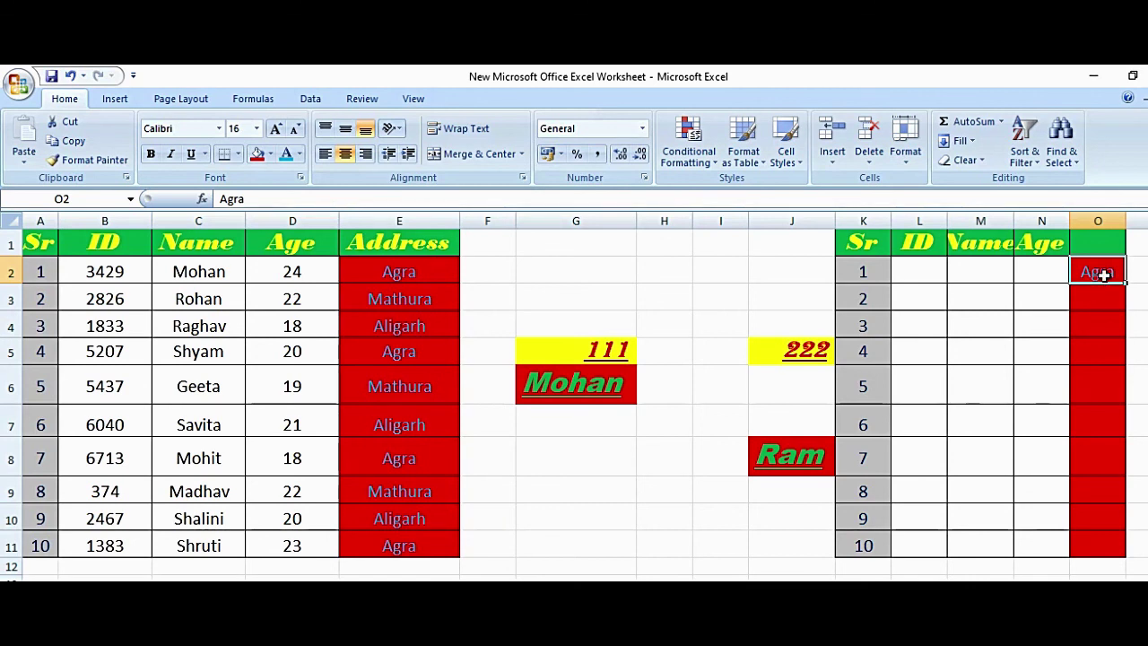
left_click(947, 581)
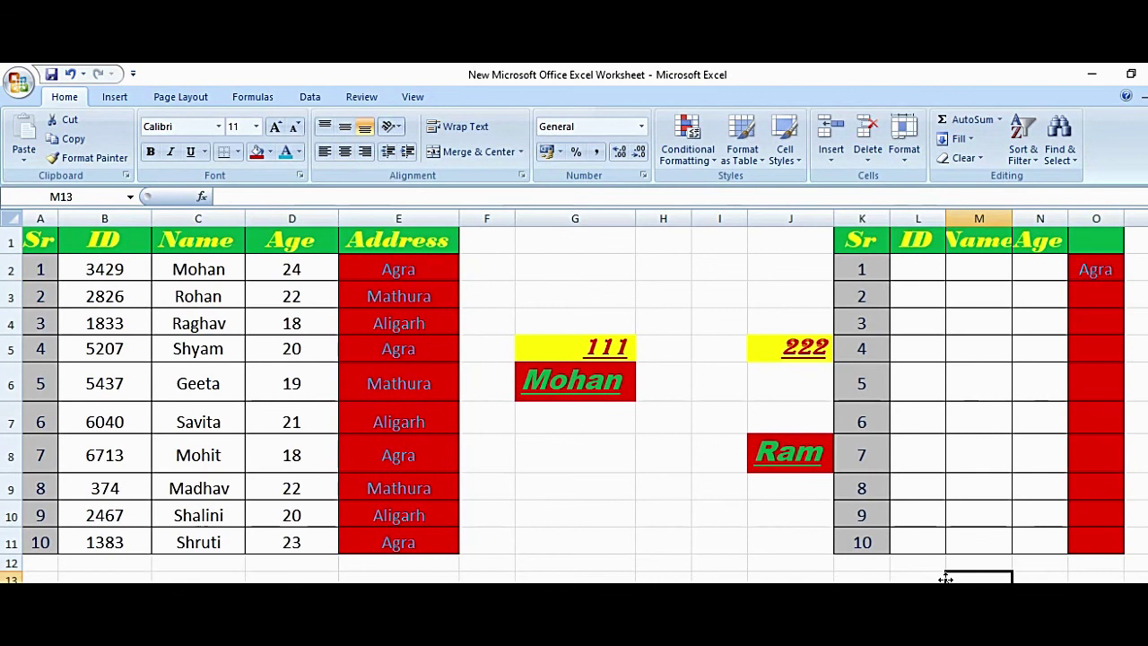